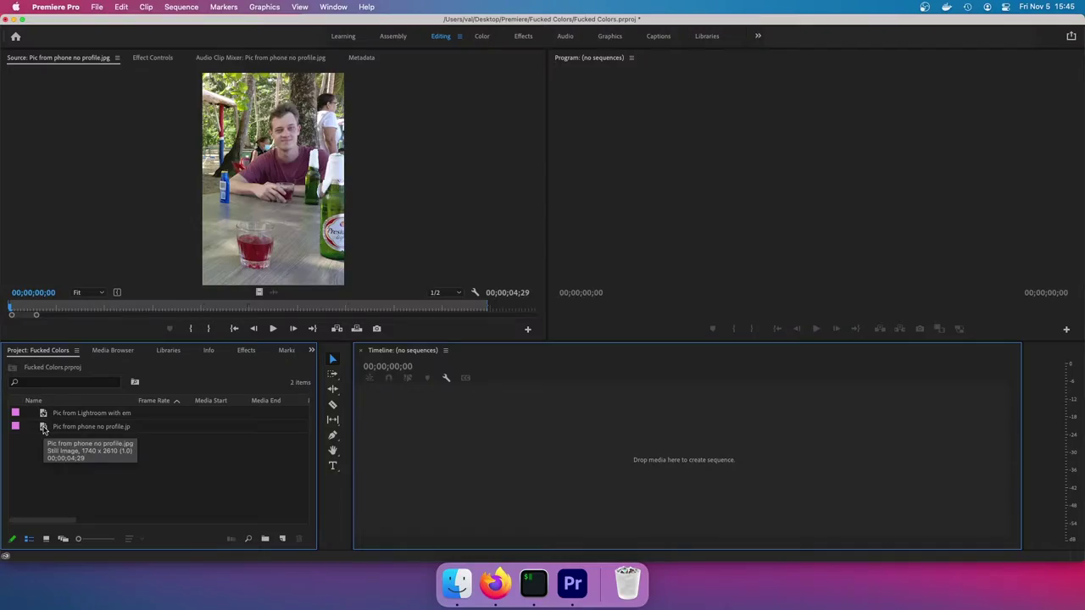
# Drag 'Pic from phone no profile' into the empty Timeline to create a sequence from it
pyautogui.moveTo(43, 428); pyautogui.dragTo(523, 453)
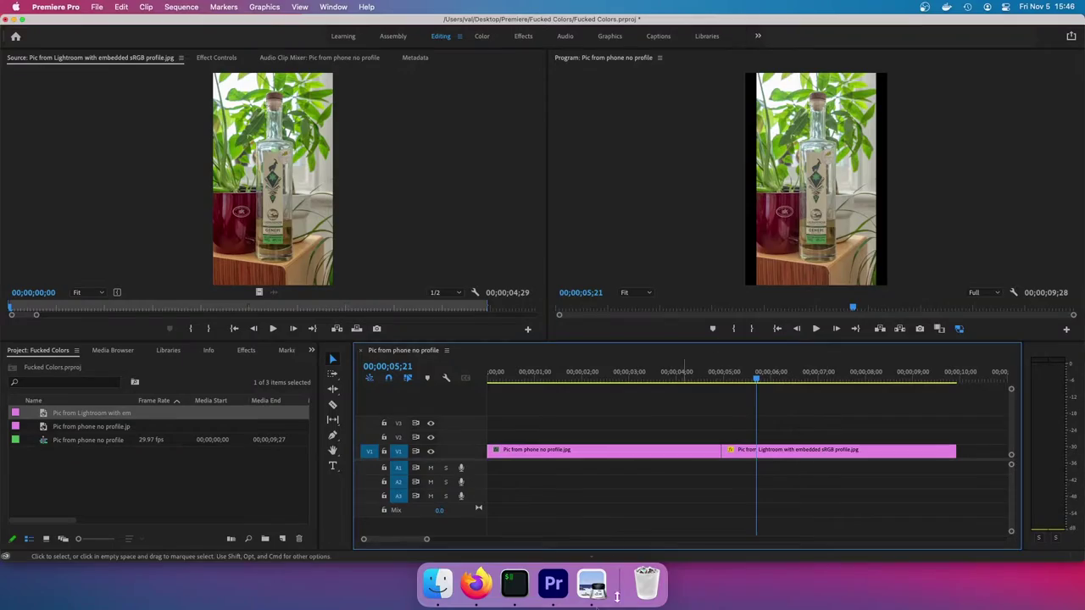
# Drag both JPEG photos from Finder into the Project panel to import them
pyautogui.click(800, 495)
pyautogui.click(593, 583)
pyautogui.click(800, 495)
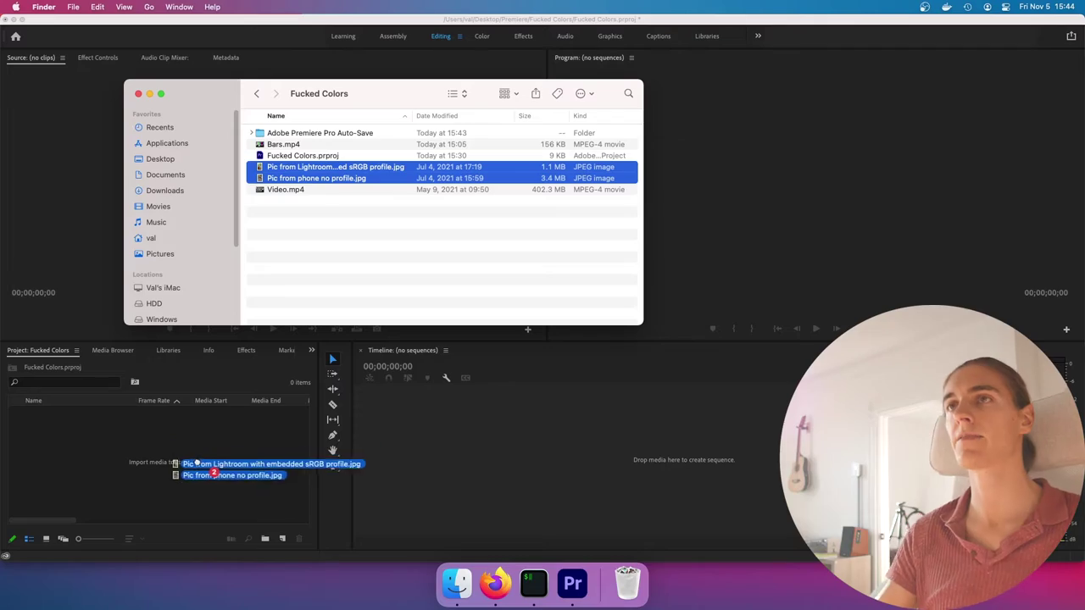
pyautogui.moveTo(196, 464); pyautogui.dragTo(157, 452)
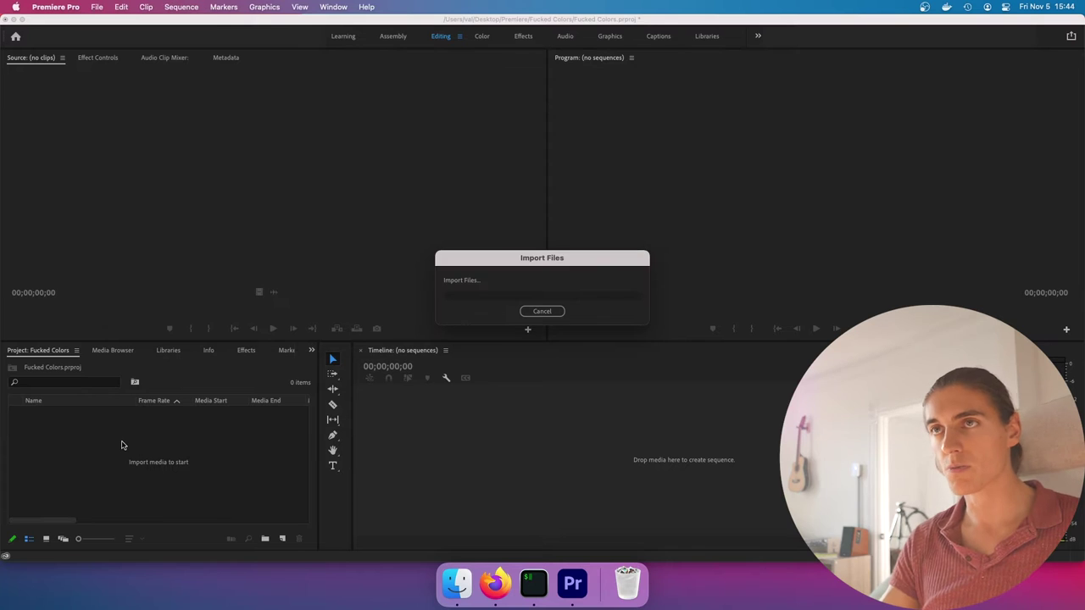
# Open both selected JPEGs from the Finder project folder in Preview
pyautogui.click(446, 602)
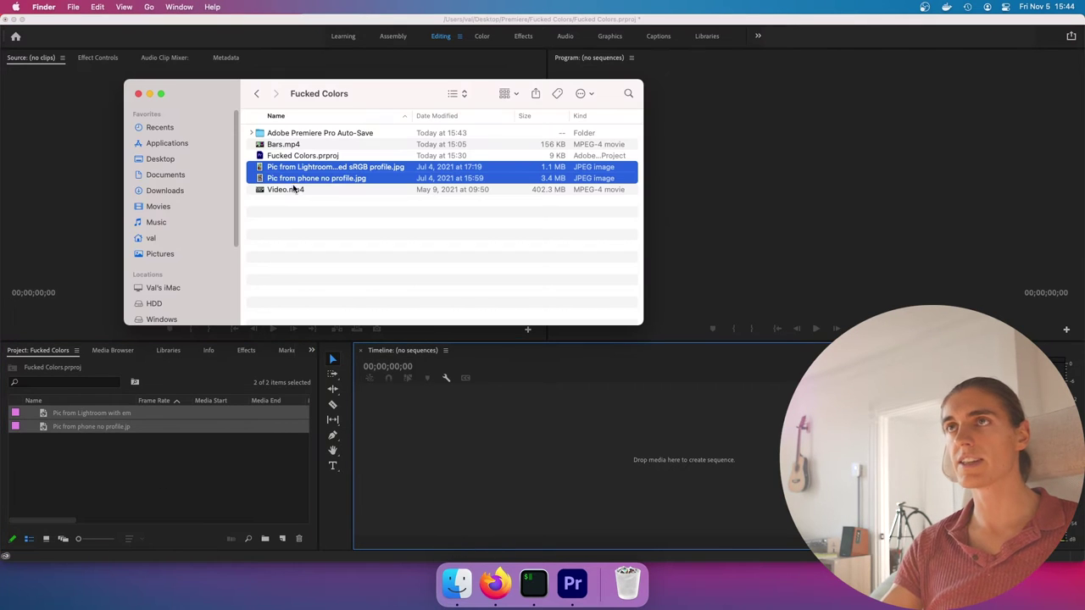
pyautogui.doubleClick(288, 168)
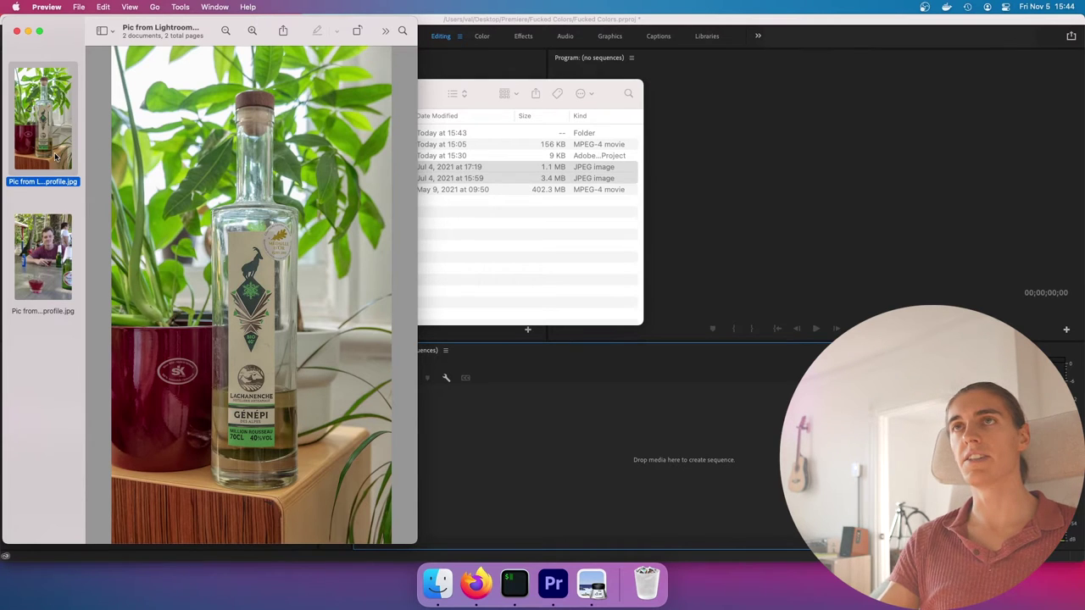
# Flip between the beach and bottle photos in Preview, then close Preview
pyautogui.click(27, 261)
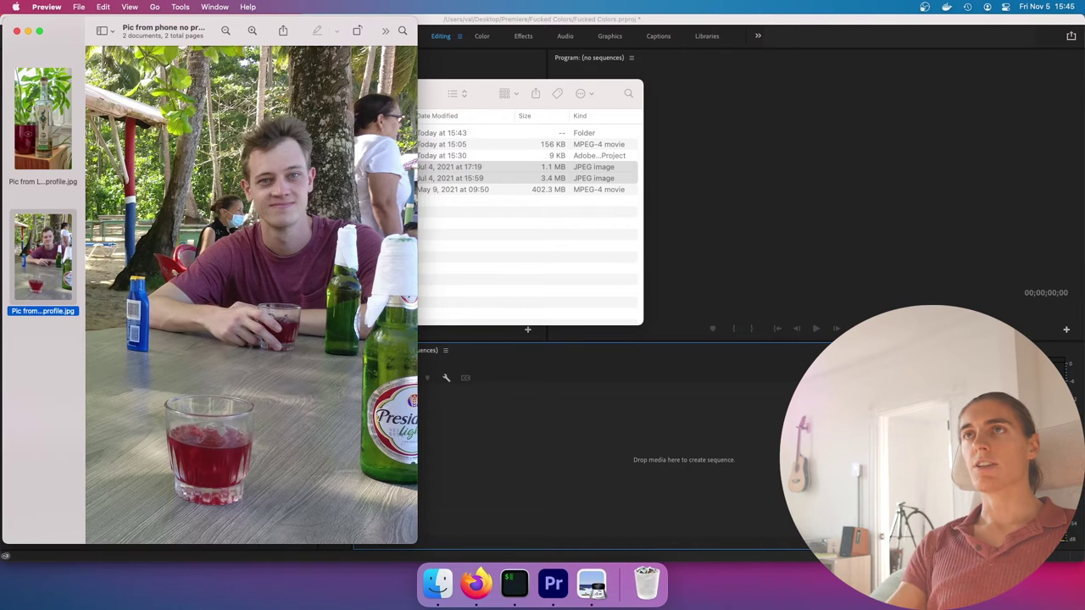
pyautogui.press('Up')
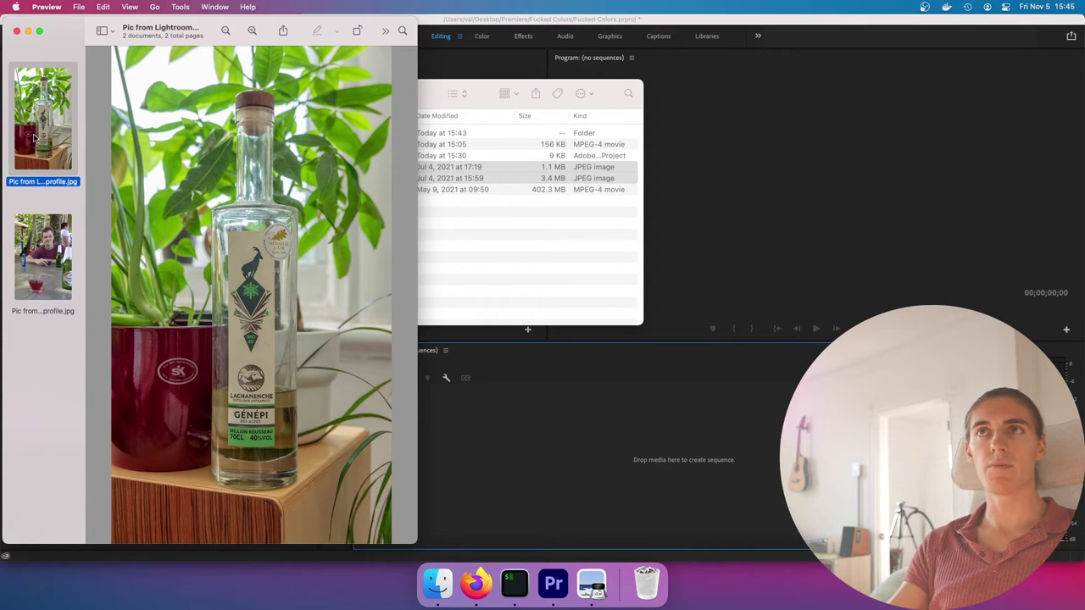
pyautogui.click(36, 232)
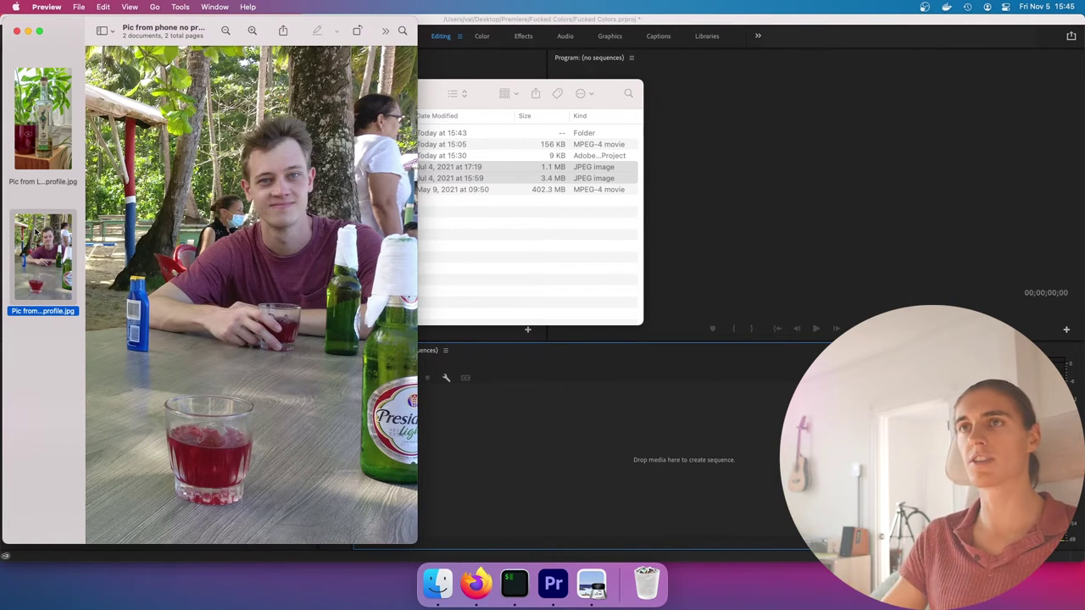
pyautogui.click(69, 115)
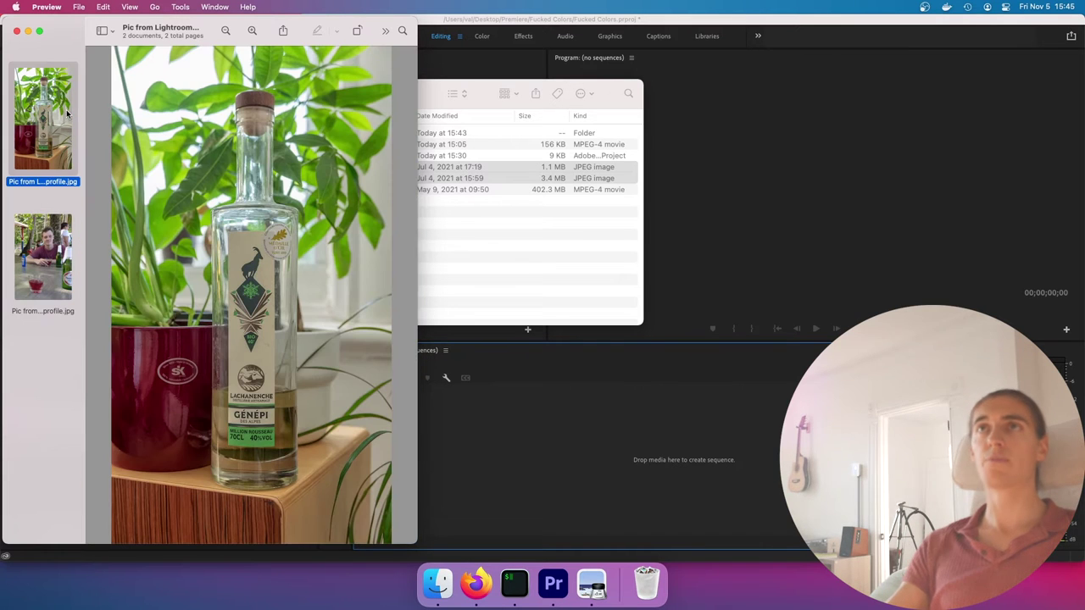
pyautogui.click(17, 32)
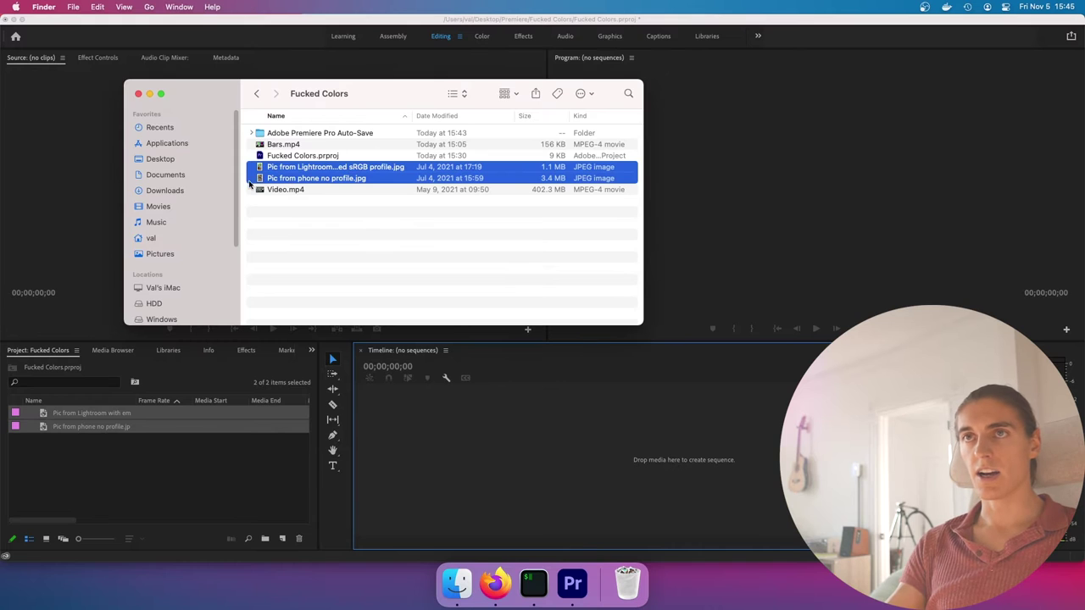
# Load the Lightroom and phone photos in the Source monitor to inspect them
pyautogui.click(72, 484)
pyautogui.click(65, 470)
pyautogui.doubleClick(44, 412)
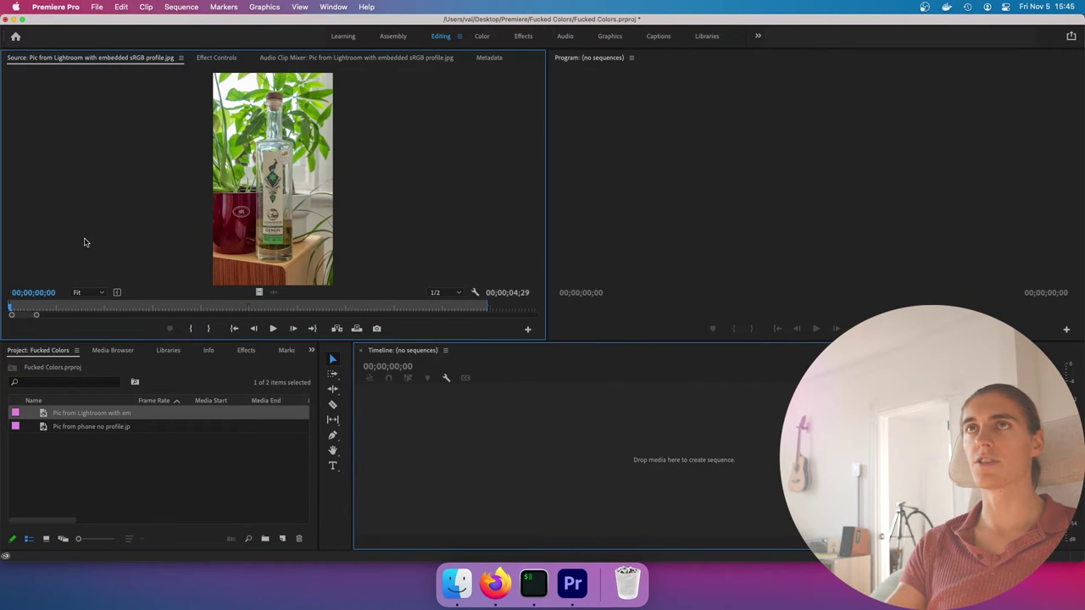
pyautogui.doubleClick(47, 424)
pyautogui.click(44, 414)
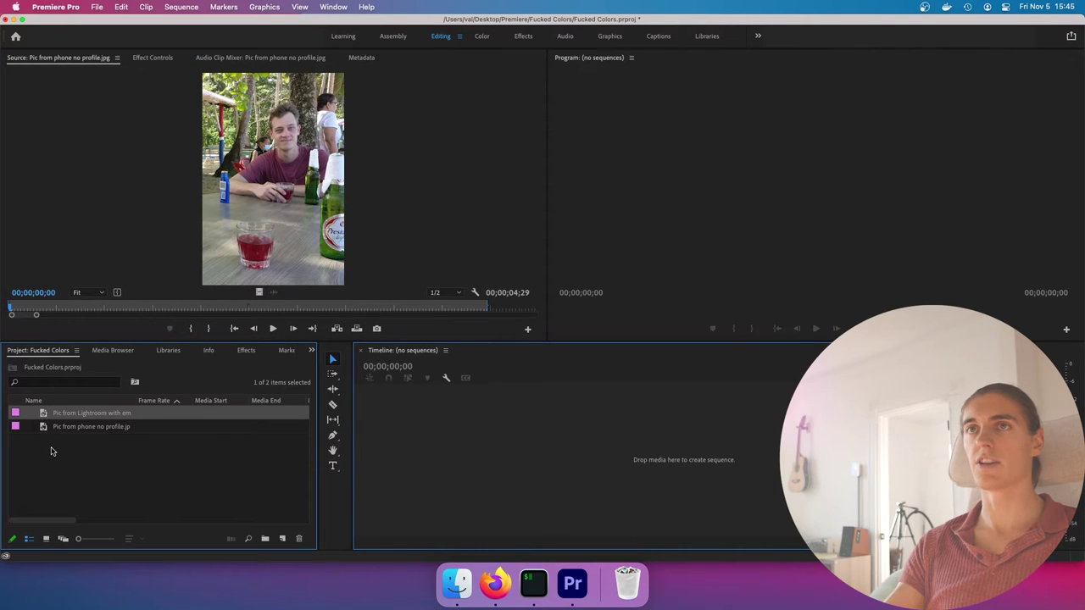
pyautogui.click(49, 445)
# Create a sequence from the phone photo and place the Lightroom photo right after it on V1
pyautogui.moveTo(47, 426); pyautogui.dragTo(523, 453)
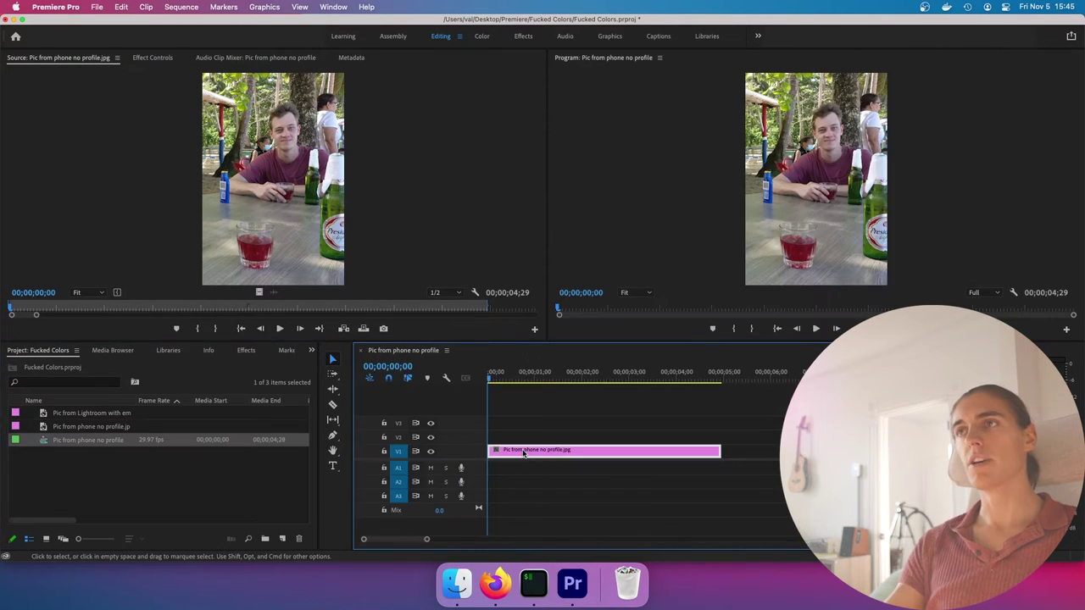
pyautogui.moveTo(59, 413); pyautogui.dragTo(529, 456)
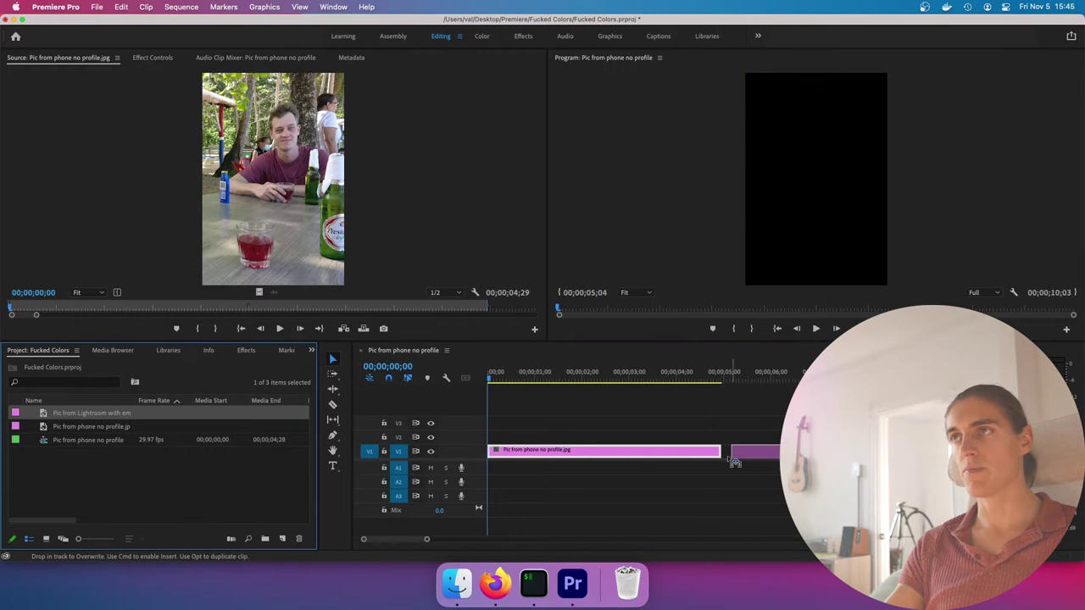
pyautogui.moveTo(735, 461); pyautogui.dragTo(732, 460)
# Move the playhead onto the Lightroom clip and reload both photos in the Source monitor
pyautogui.click(757, 376)
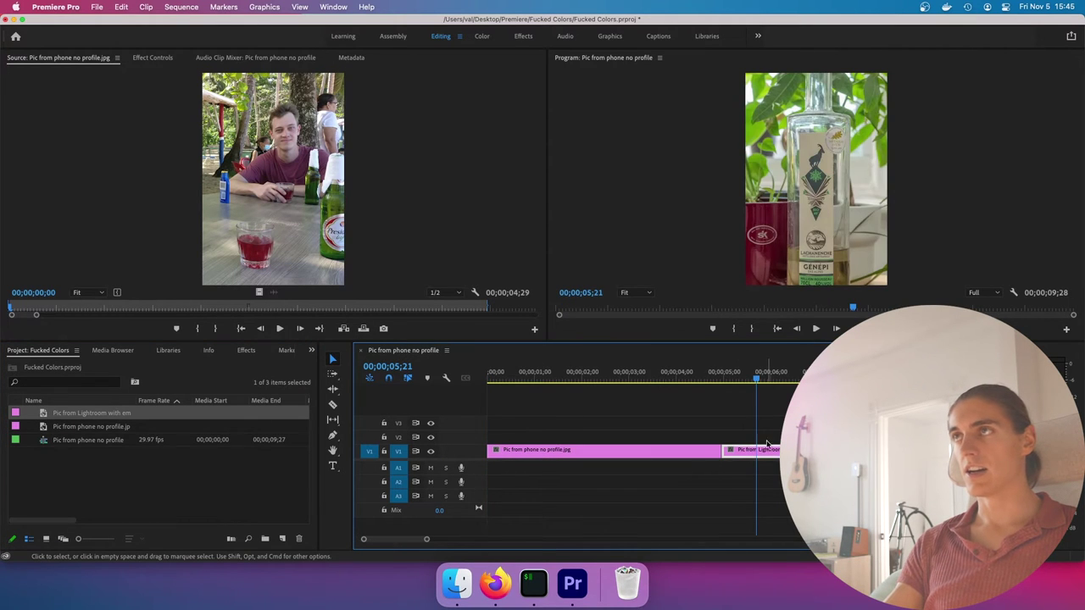
pyautogui.rightClick(771, 450)
pyautogui.press('Escape')
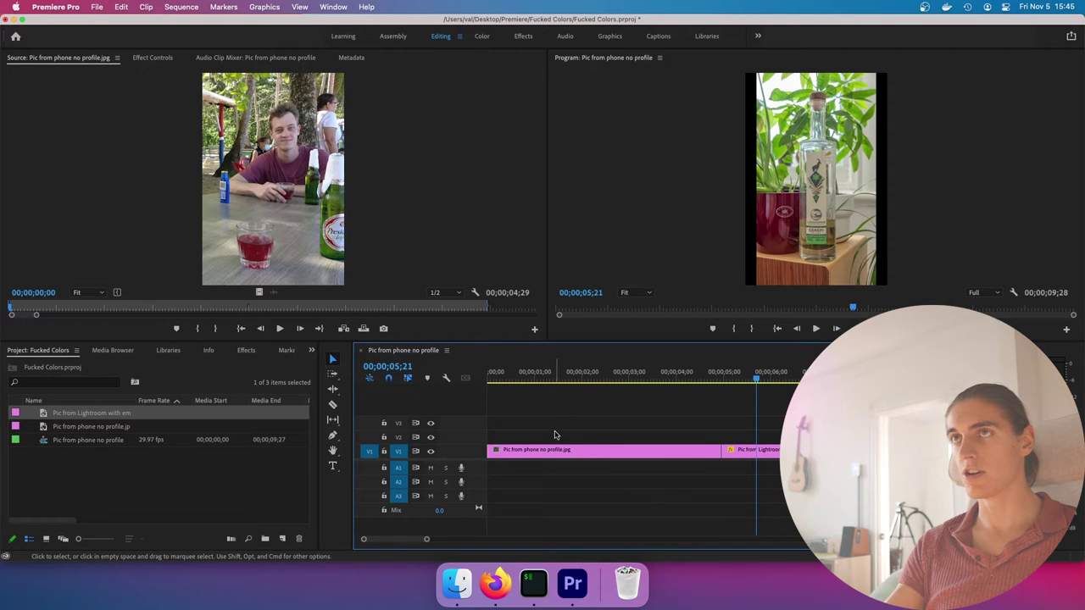
pyautogui.doubleClick(43, 429)
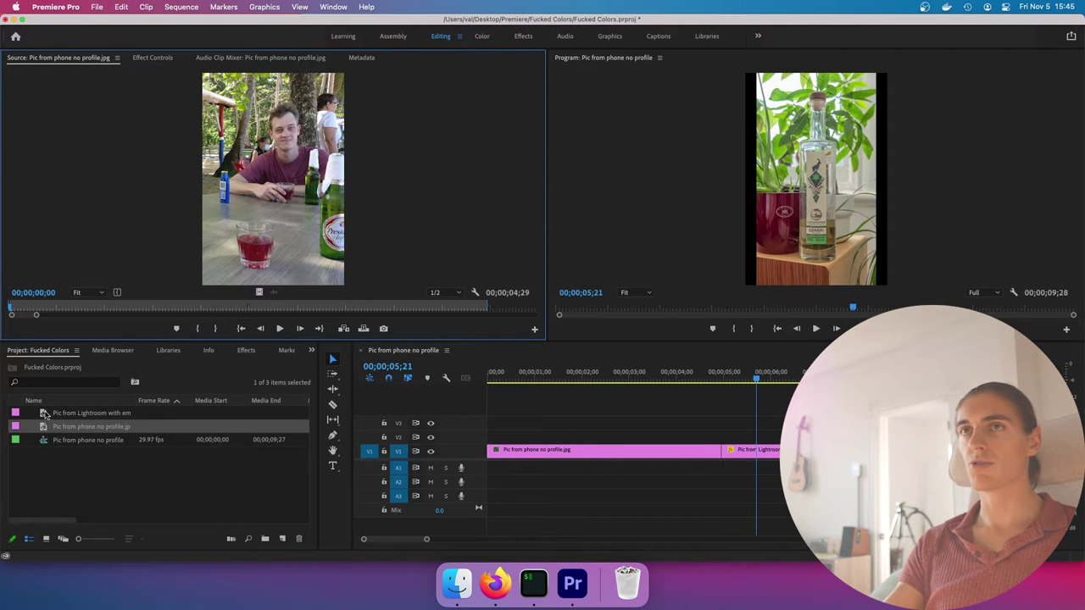
pyautogui.doubleClick(44, 413)
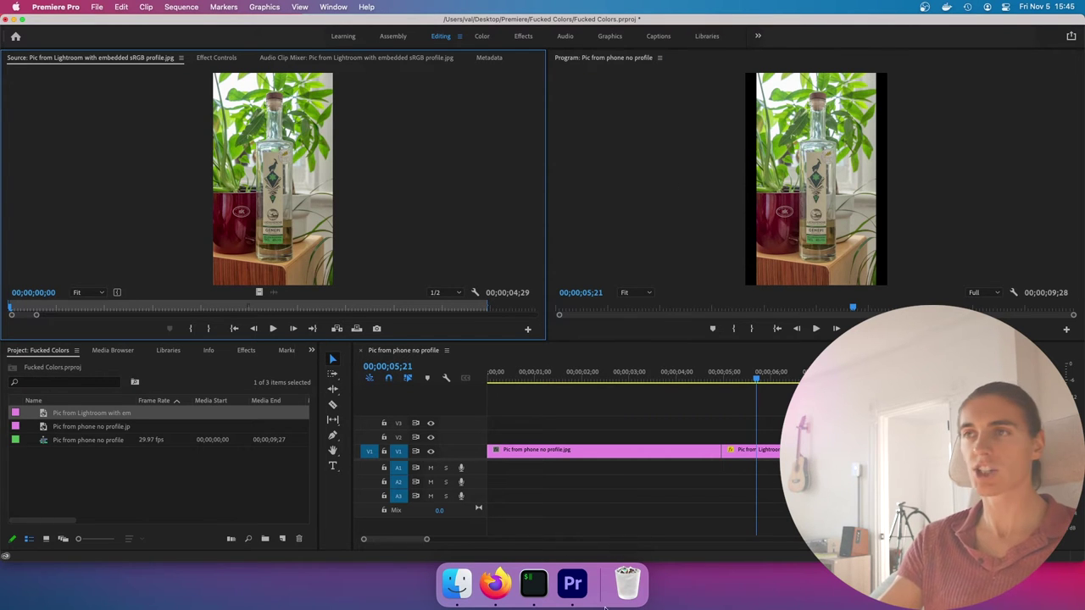
pyautogui.click(456, 583)
pyautogui.click(289, 212)
pyautogui.doubleClick(297, 167)
pyautogui.moveTo(266, 541); pyautogui.dragTo(271, 227)
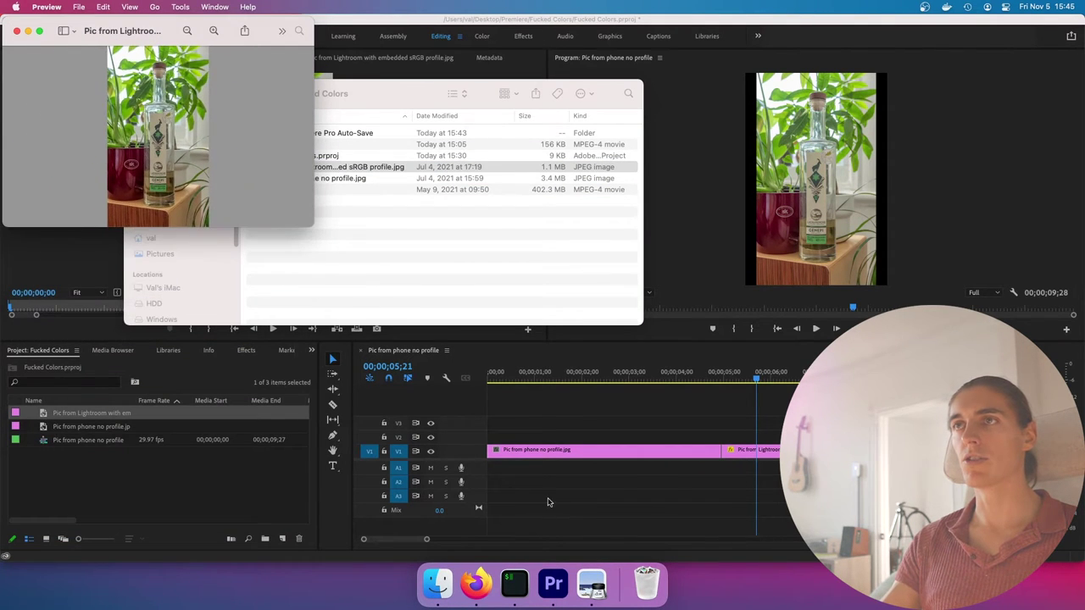
pyautogui.click(520, 487)
pyautogui.click(591, 583)
pyautogui.moveTo(102, 32); pyautogui.dragTo(256, 51)
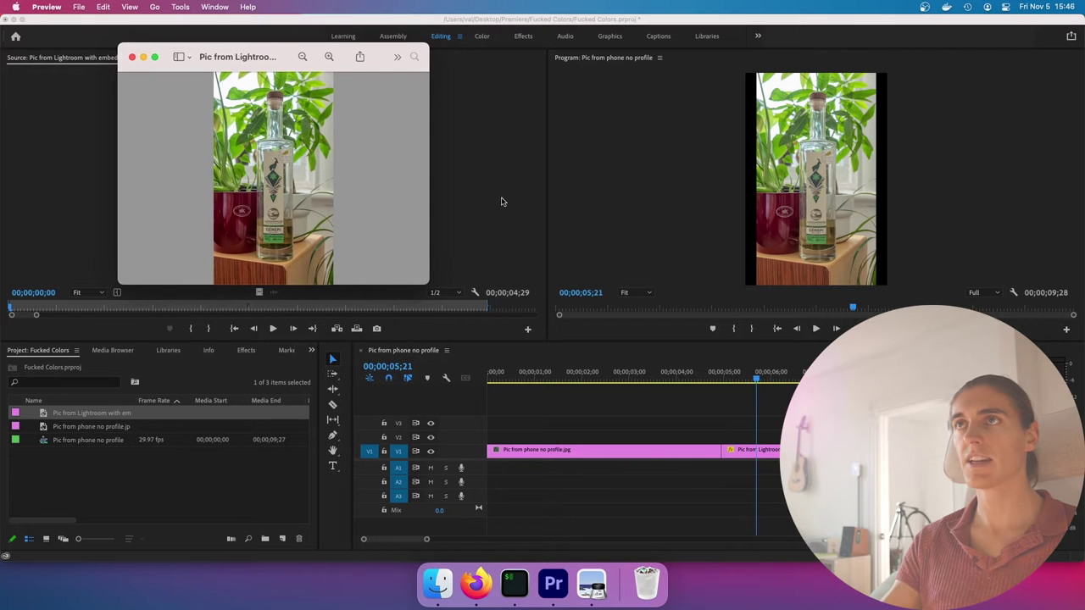
pyautogui.click(501, 202)
pyautogui.click(591, 582)
pyautogui.moveTo(224, 61); pyautogui.dragTo(766, 61)
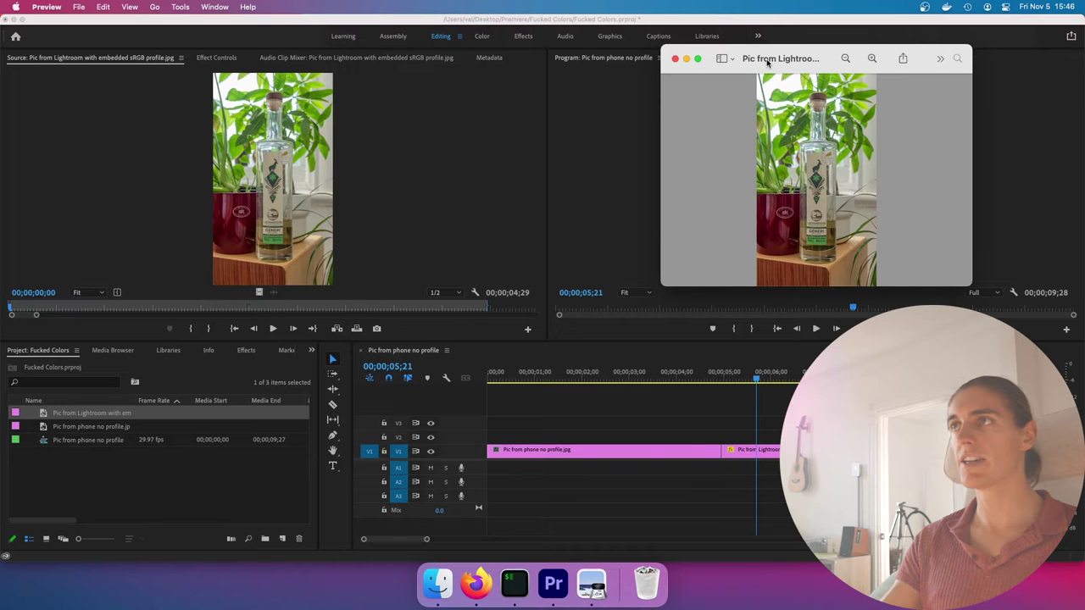
pyautogui.click(1034, 485)
pyautogui.click(592, 597)
pyautogui.click(709, 540)
pyautogui.click(592, 584)
pyautogui.click(642, 542)
pyautogui.click(592, 585)
pyautogui.click(670, 534)
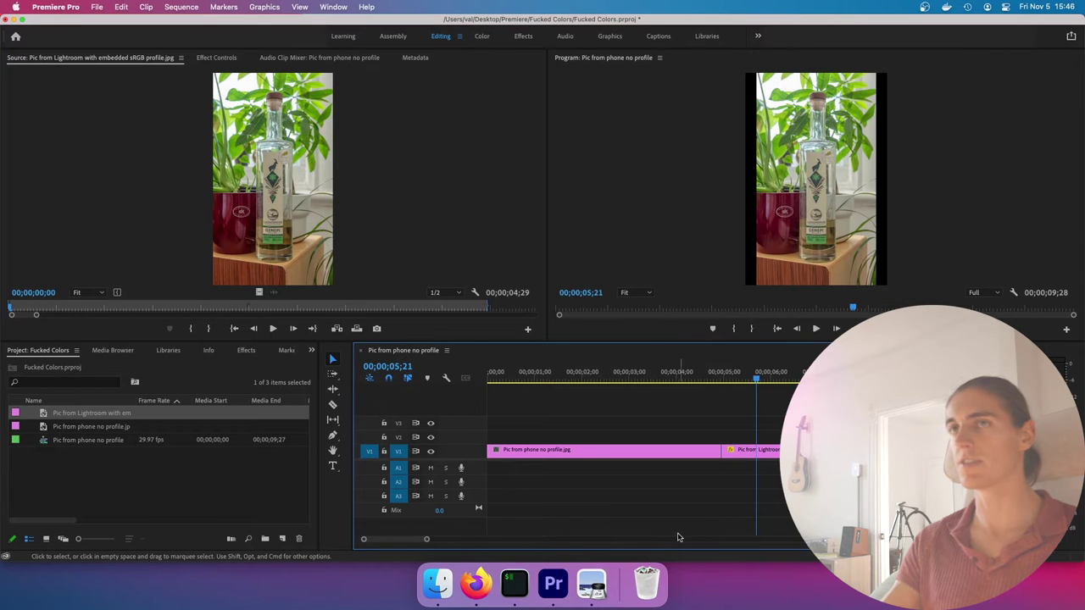
# Open the phone JPEG in Preview and move the playhead onto the phone clip
pyautogui.doubleClick(46, 429)
pyautogui.click(437, 583)
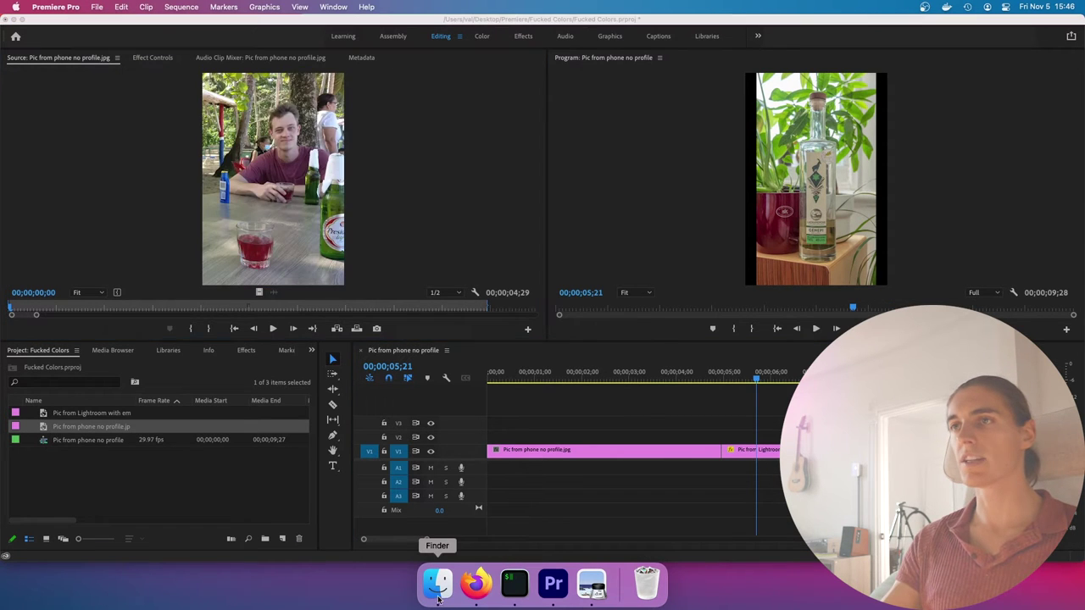
pyautogui.doubleClick(279, 180)
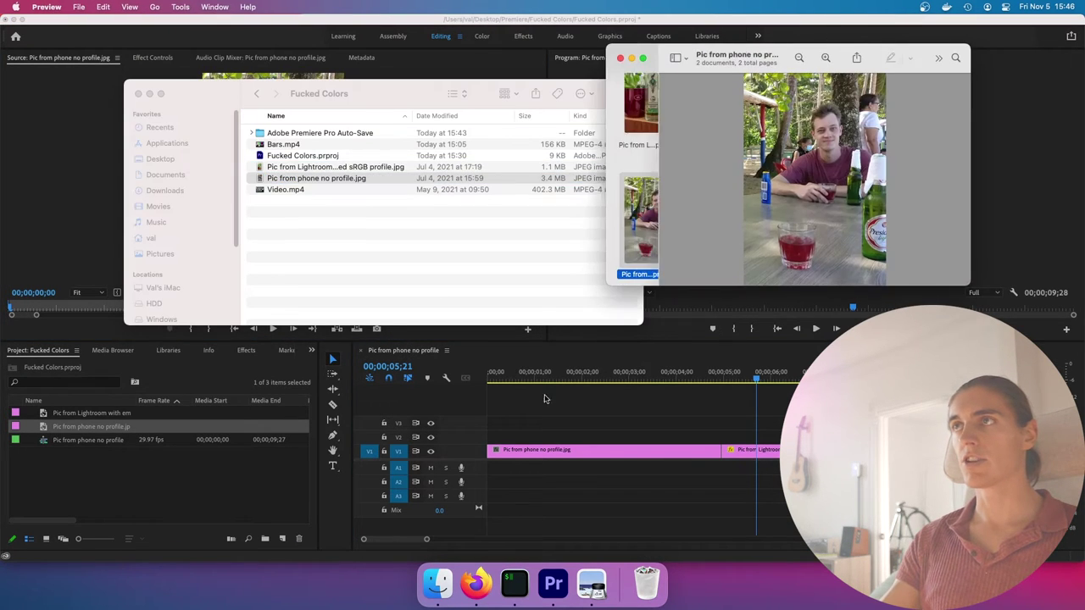
pyautogui.click(641, 511)
pyautogui.click(616, 372)
# Position the Preview window over the monitors and flip between it and Premiere to compare
pyautogui.click(591, 585)
pyautogui.click(697, 527)
pyautogui.click(592, 583)
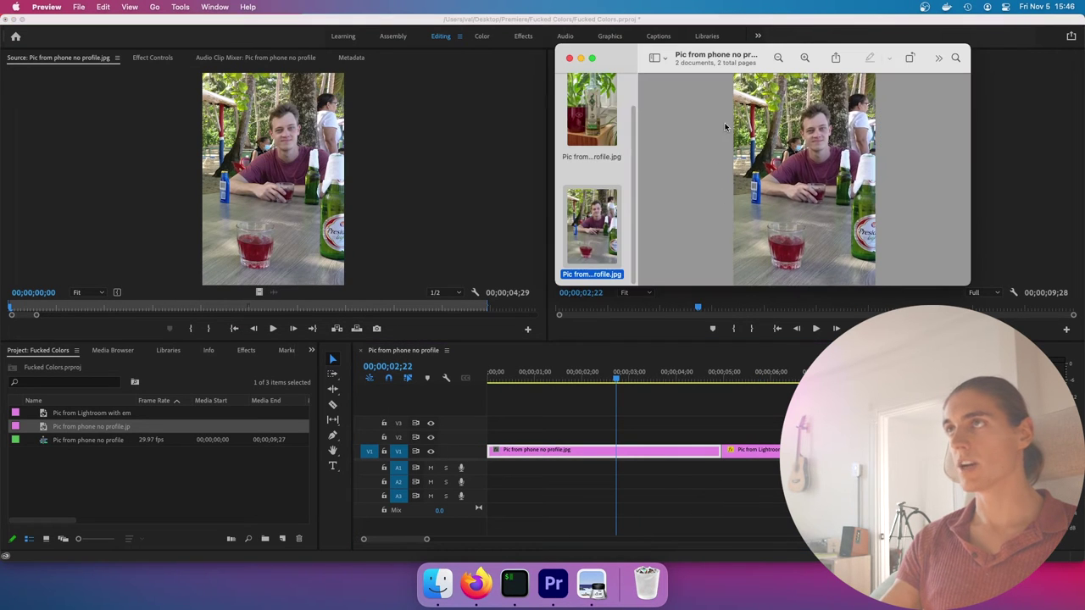
pyautogui.moveTo(732, 60); pyautogui.dragTo(744, 60)
pyautogui.click(730, 525)
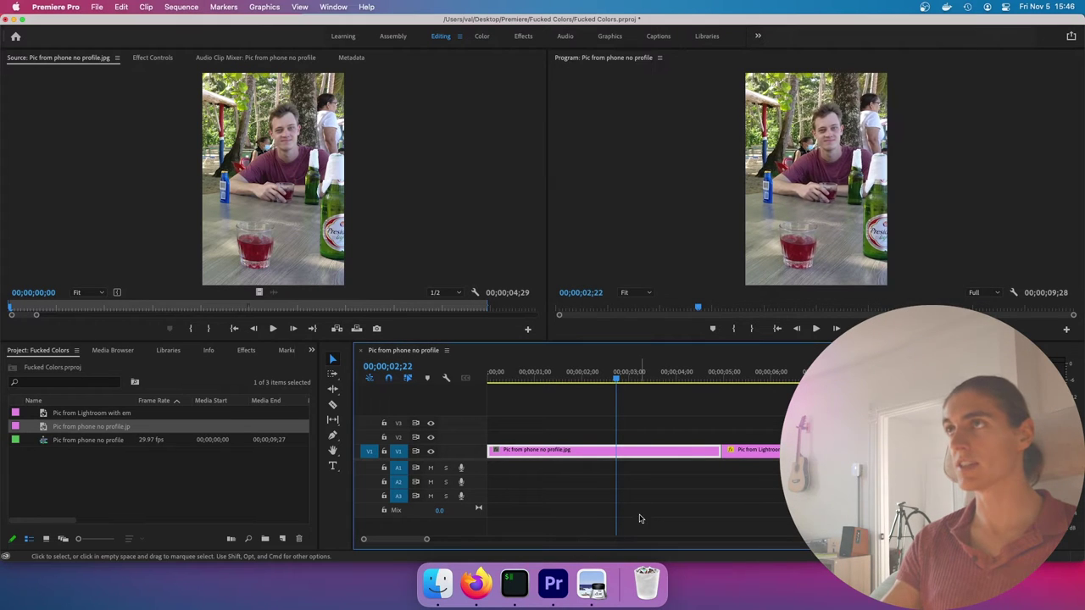
pyautogui.click(591, 581)
pyautogui.moveTo(754, 64); pyautogui.dragTo(214, 63)
pyautogui.click(566, 593)
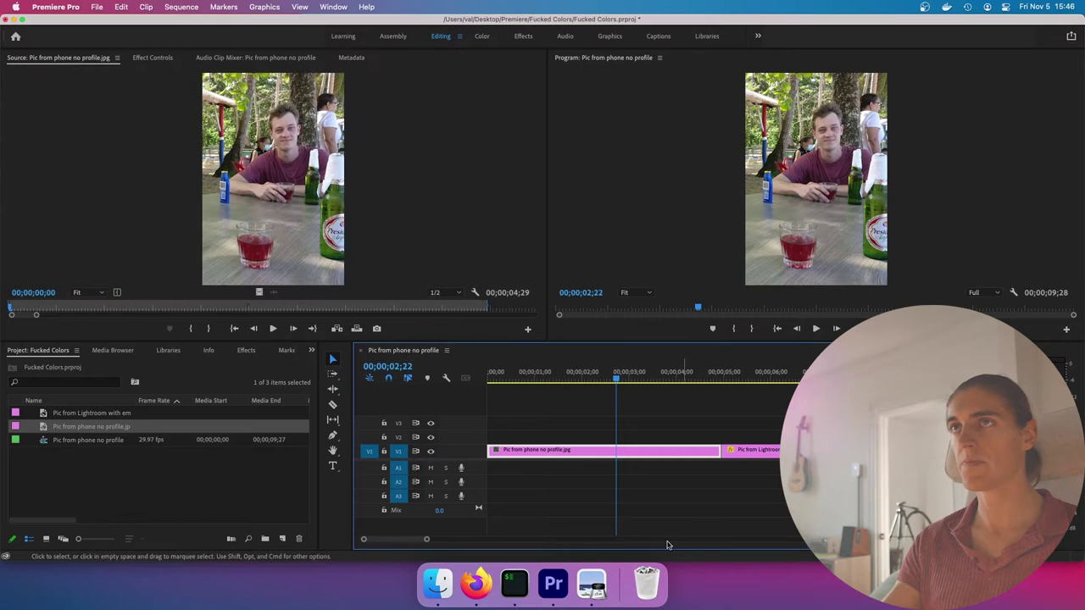
pyautogui.click(606, 480)
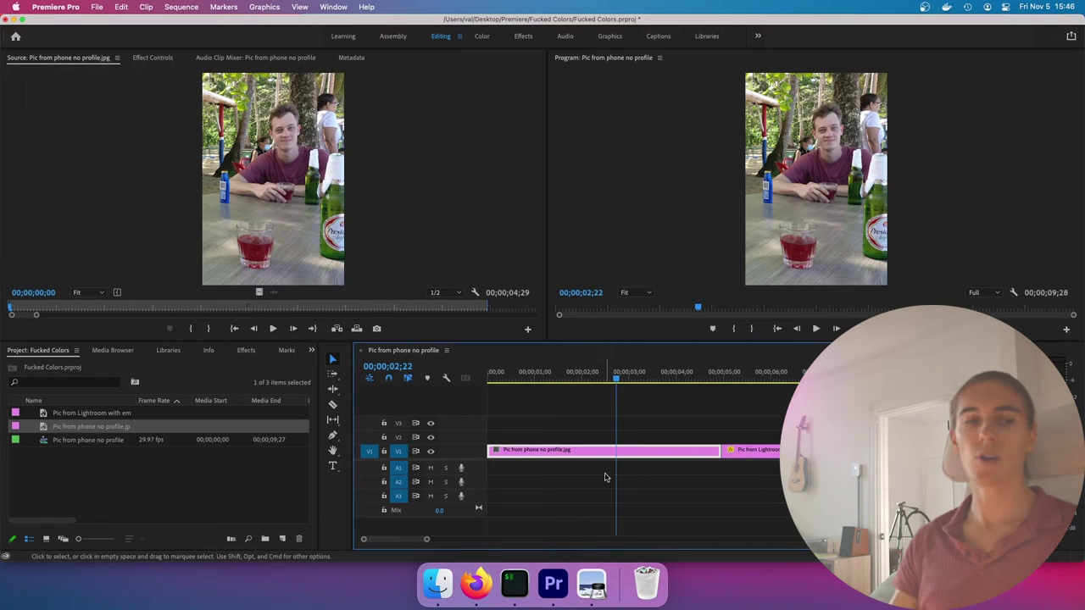
# Jump the playhead to the Lightroom clip at 00;00;06;02 and bring up Preview's window list
pyautogui.click(774, 381)
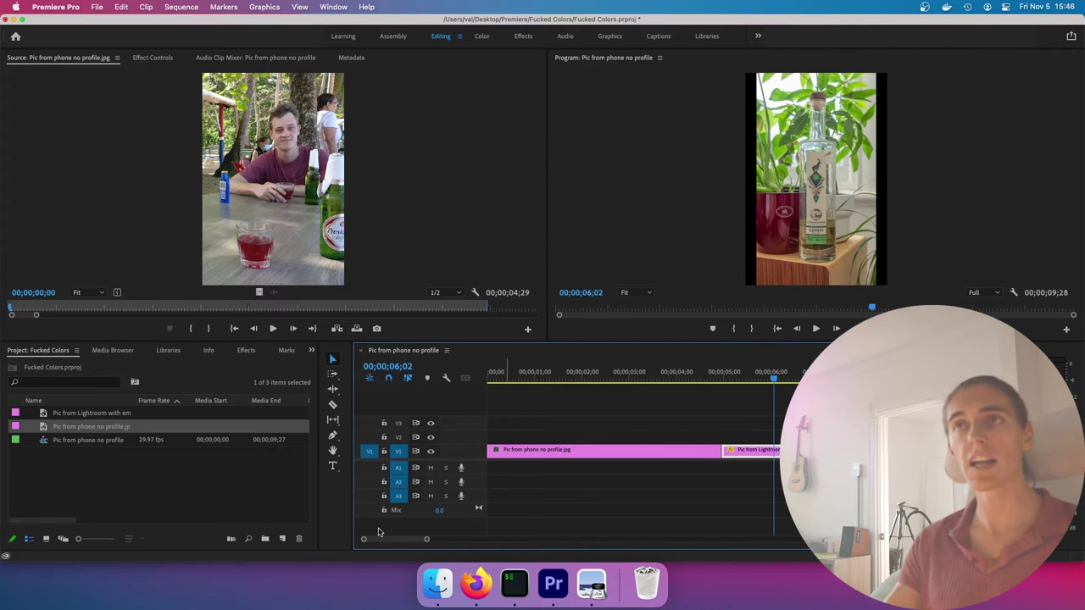
pyautogui.click(81, 474)
pyautogui.rightClick(575, 598)
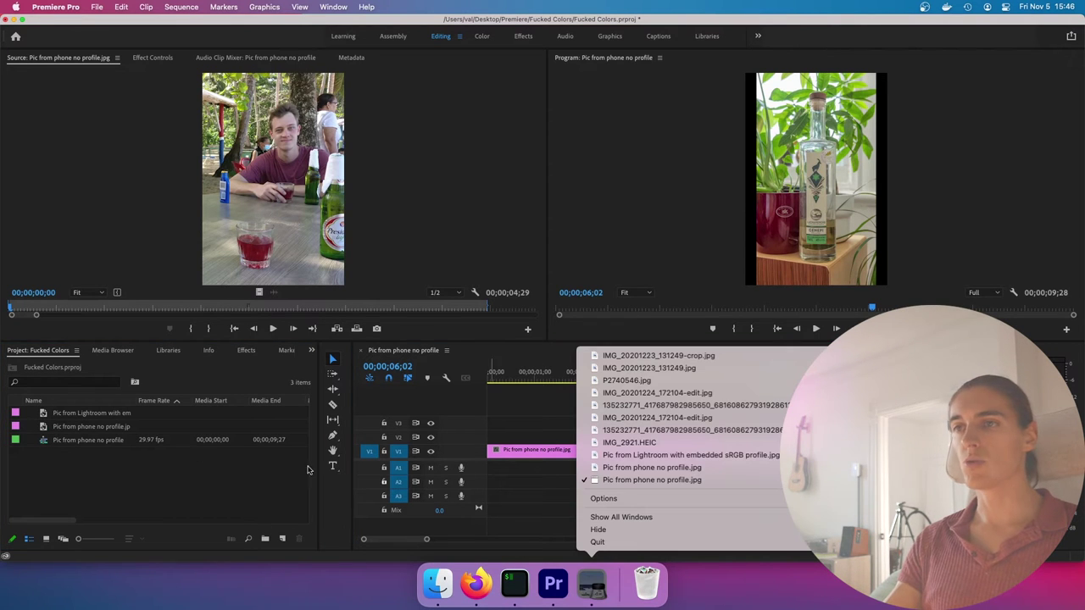
# In Modify > Interpret Footage, set the Lightroom clip's Color Space Override to Rec. 709
pyautogui.click(136, 479)
pyautogui.rightClick(52, 414)
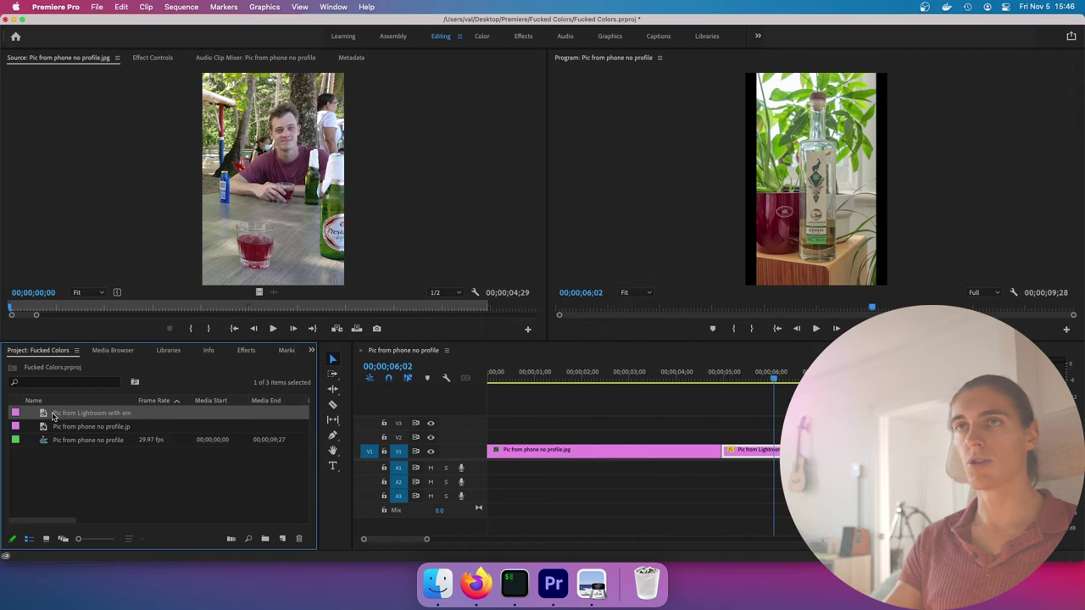
pyautogui.scroll(-5, 93, 454)
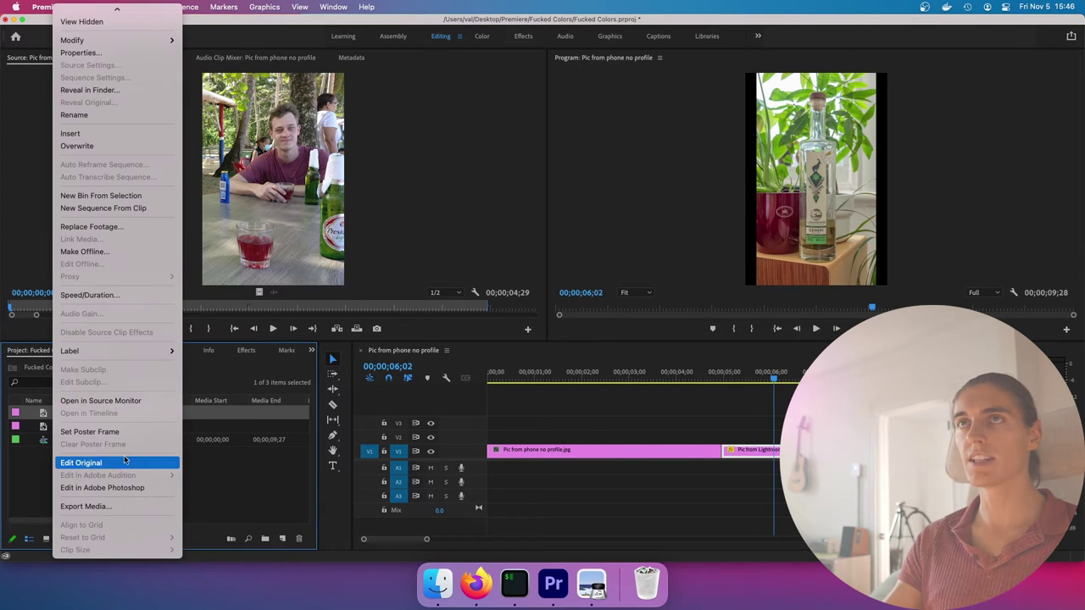
pyautogui.moveTo(130, 40)
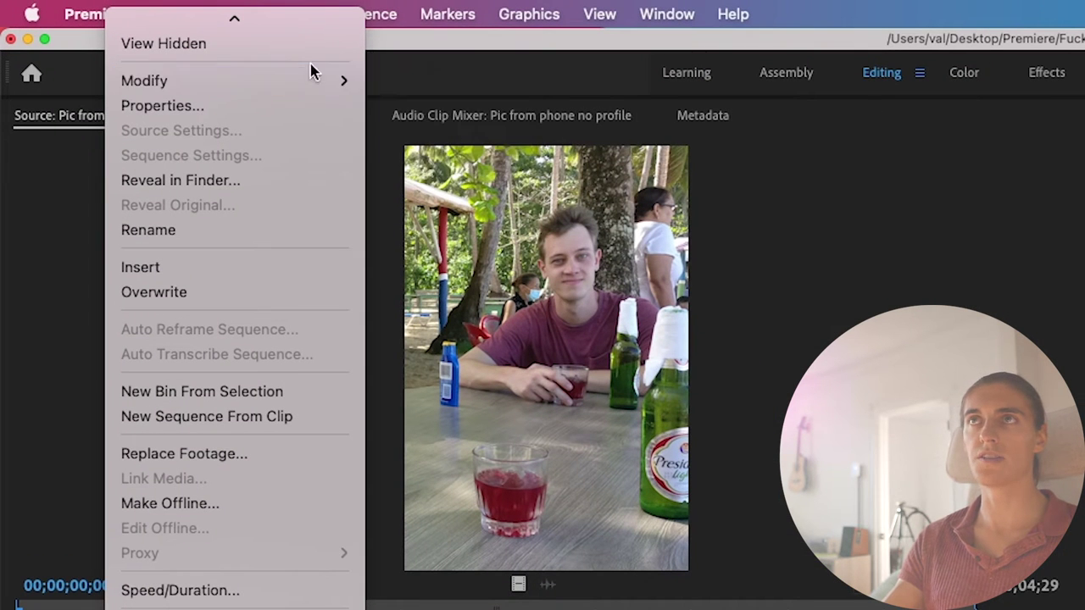
pyautogui.click(441, 106)
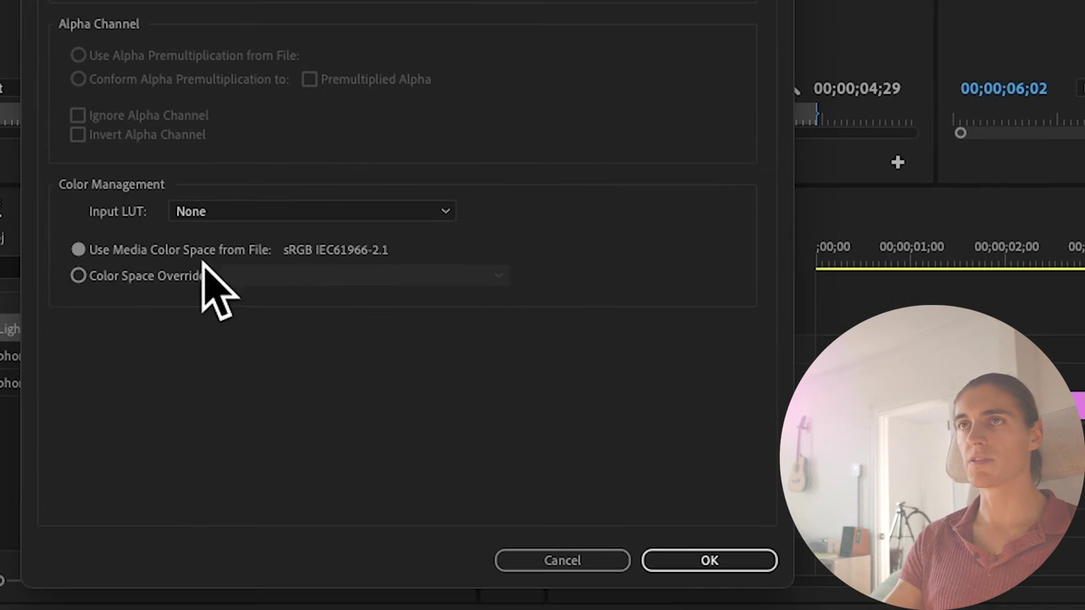
pyautogui.click(135, 282)
pyautogui.click(373, 280)
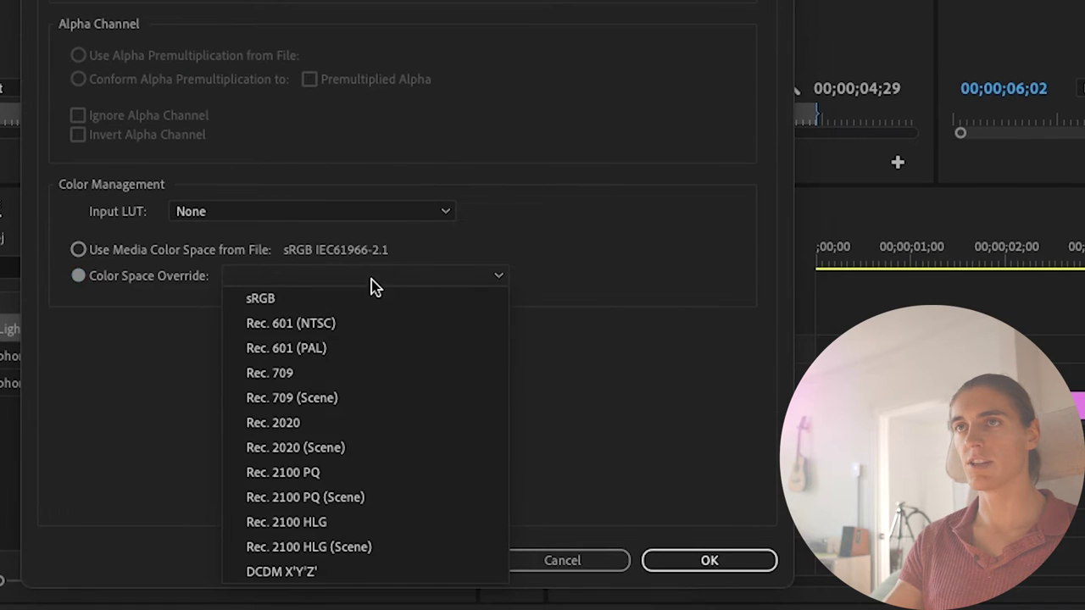
pyautogui.click(314, 380)
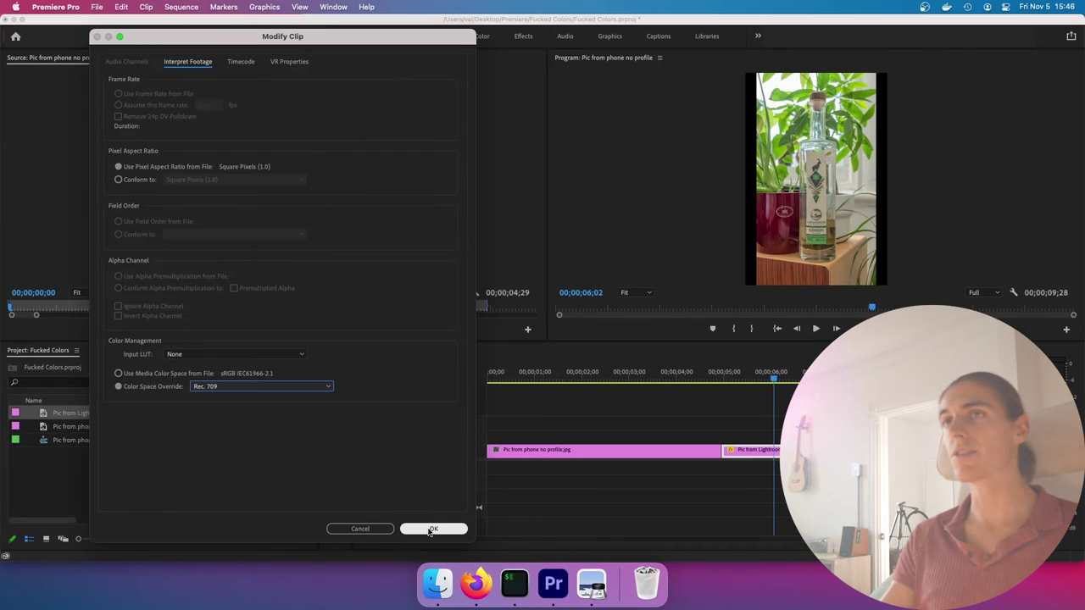
pyautogui.click(432, 529)
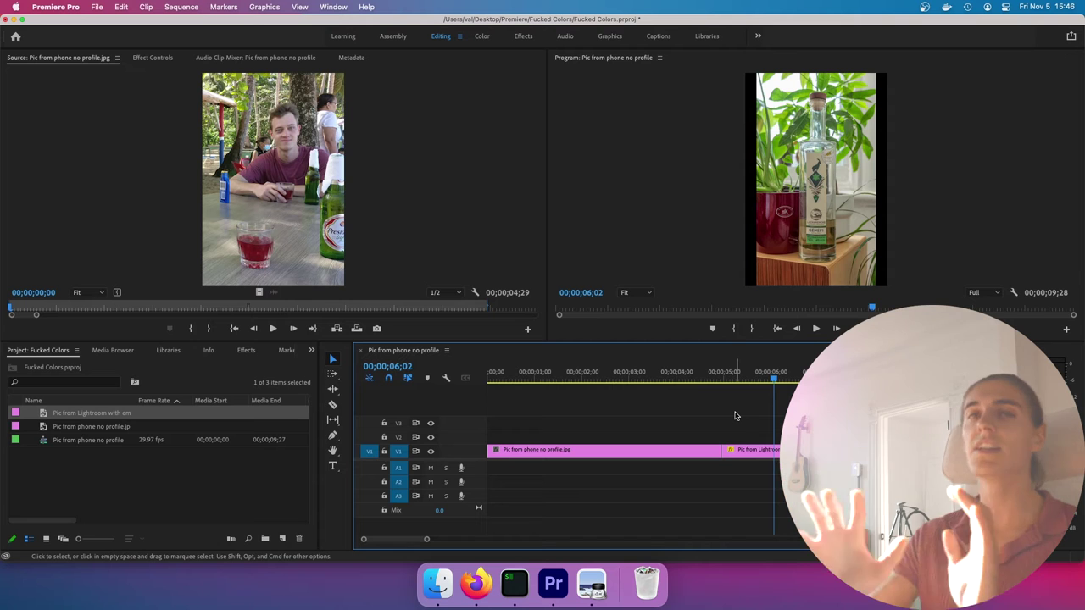
# Move the playhead along the timeline and quit Preview from the Dock
pyautogui.click(743, 375)
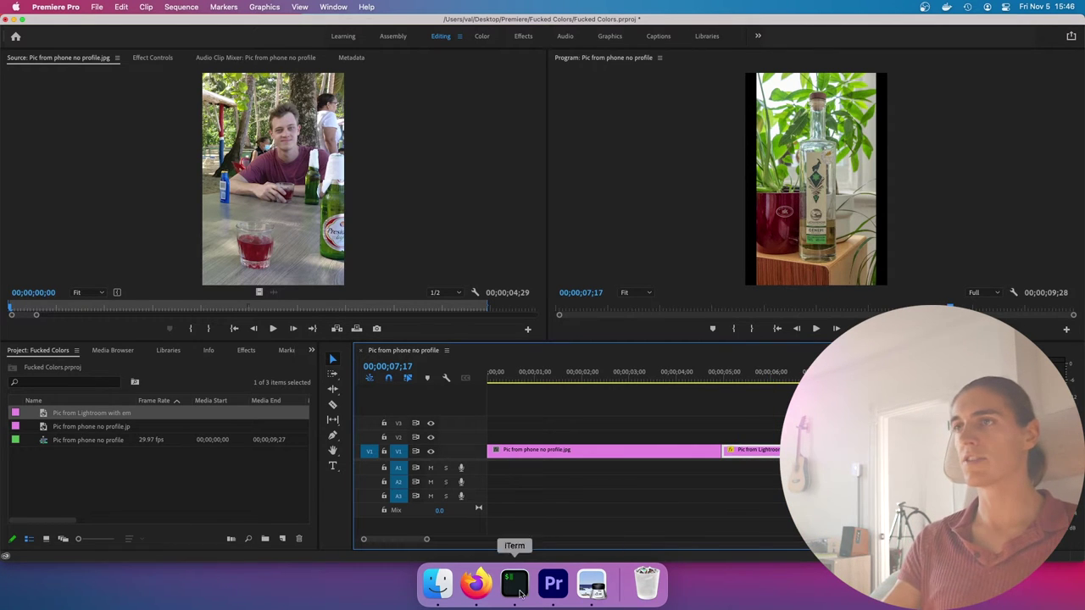
pyautogui.rightClick(591, 583)
pyautogui.click(598, 542)
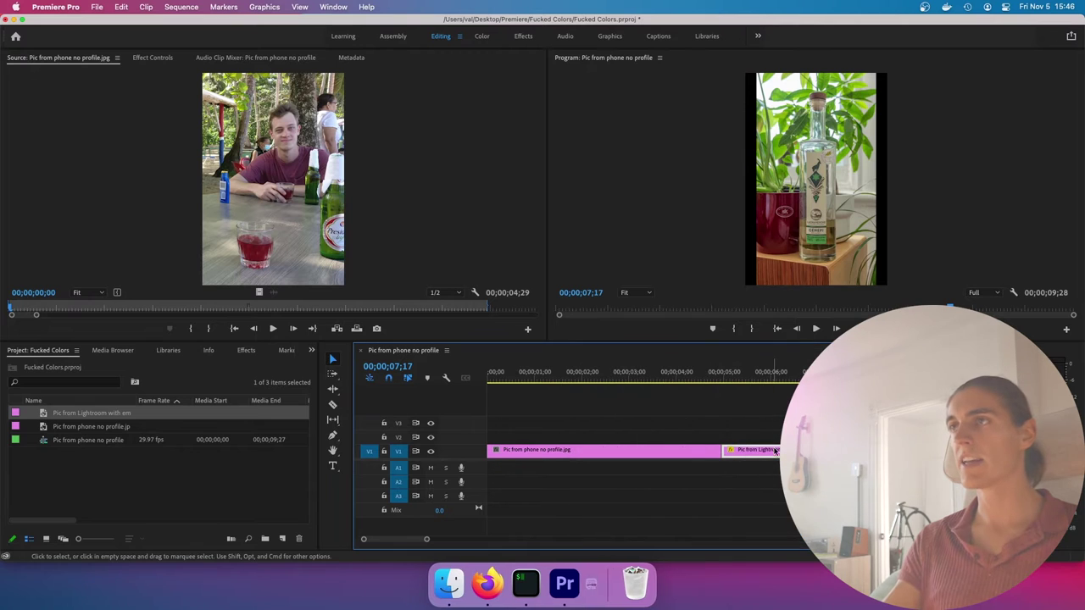
# Reopen both JPEGs in Preview showing the bottle photo beside the Program monitor
pyautogui.click(455, 591)
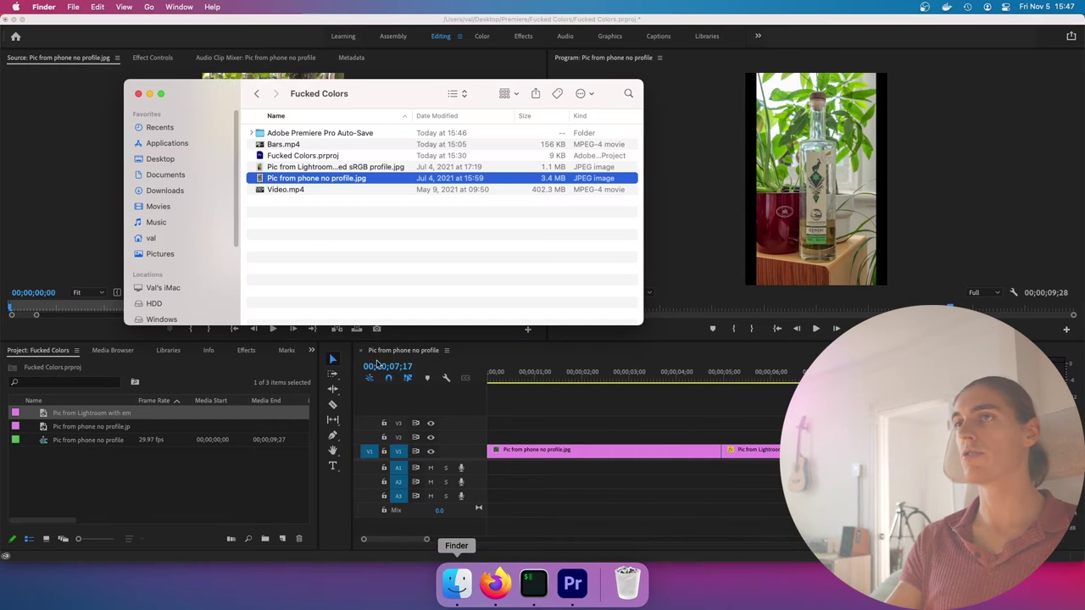
pyautogui.doubleClick(268, 182)
pyautogui.click(60, 153)
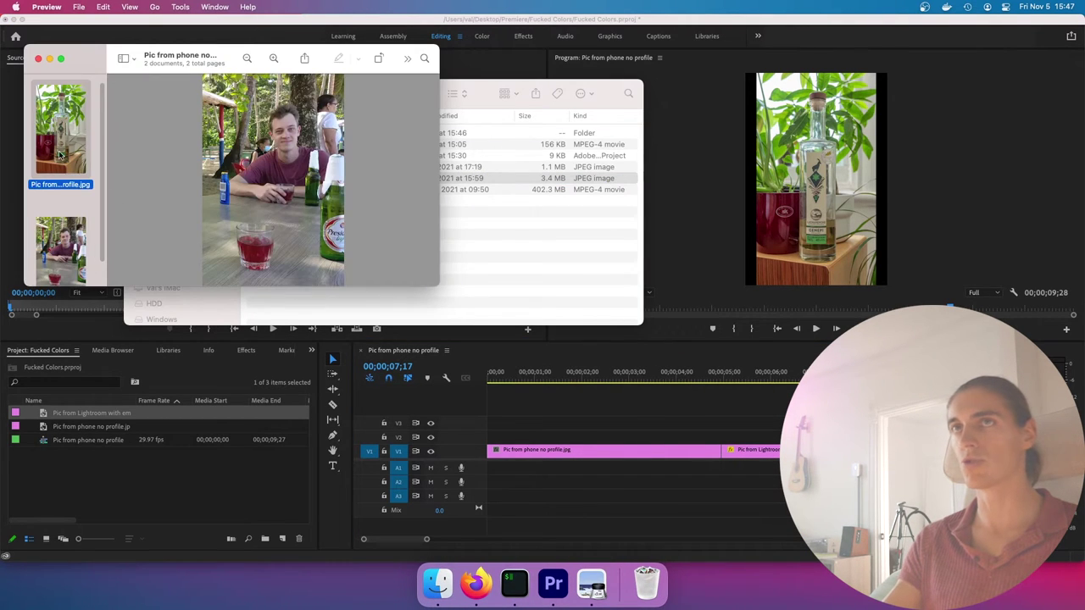
pyautogui.moveTo(159, 56); pyautogui.dragTo(702, 55)
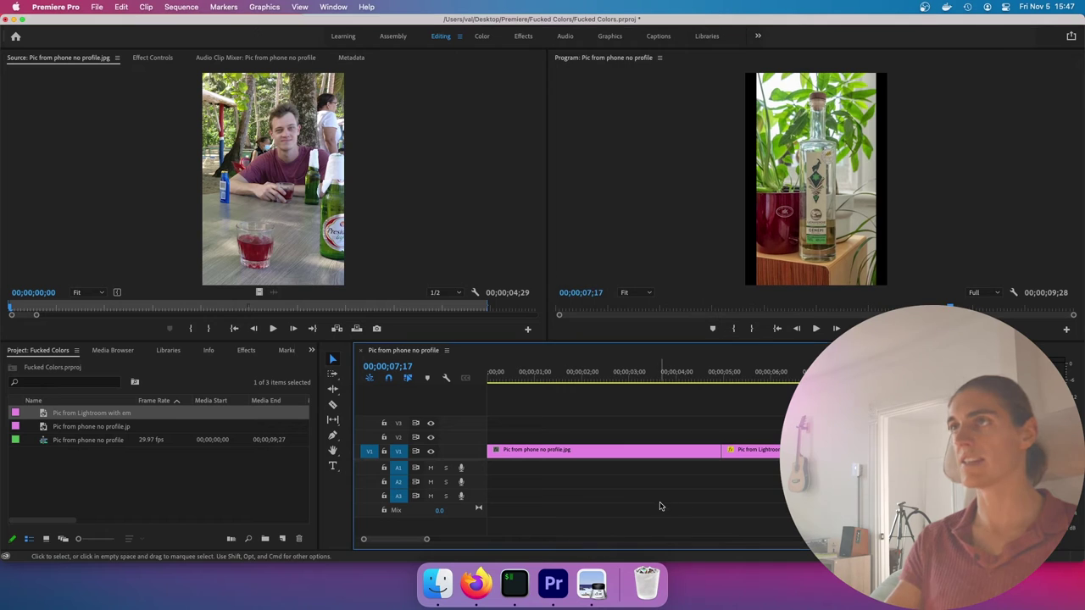
pyautogui.click(589, 603)
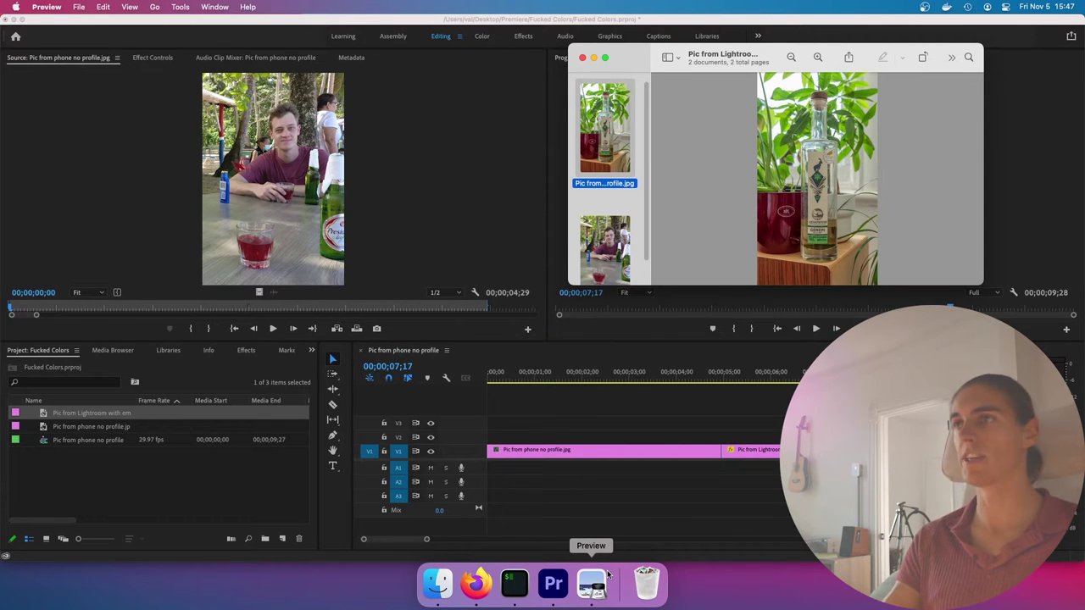
pyautogui.rightClick(599, 585)
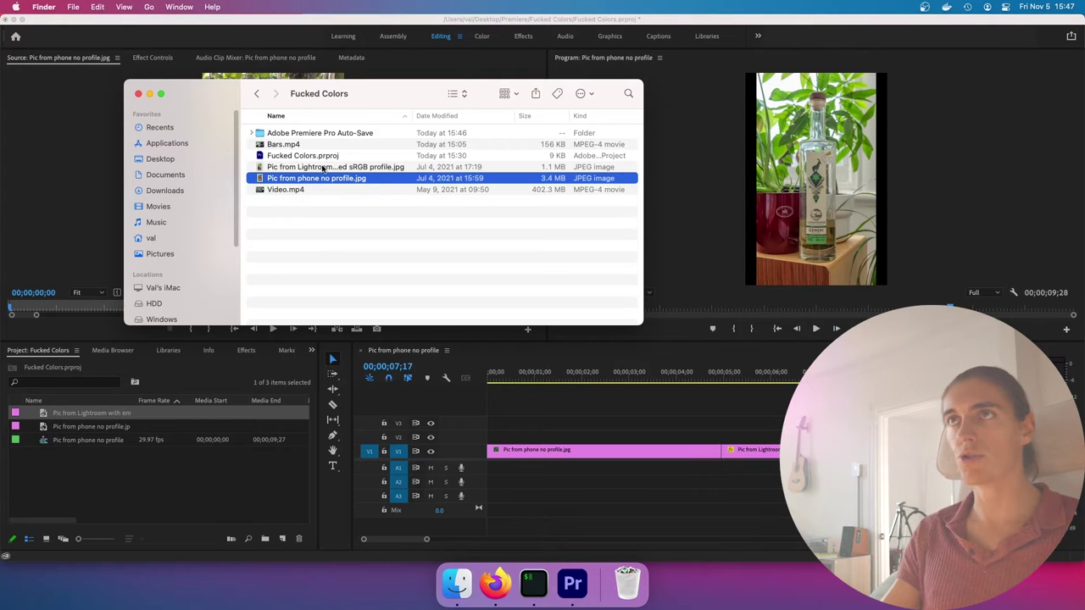
# Select both JPEGs in Finder and open Get Info for them
pyautogui.keyDown('shift'); pyautogui.click(322, 168); pyautogui.keyUp('shift')
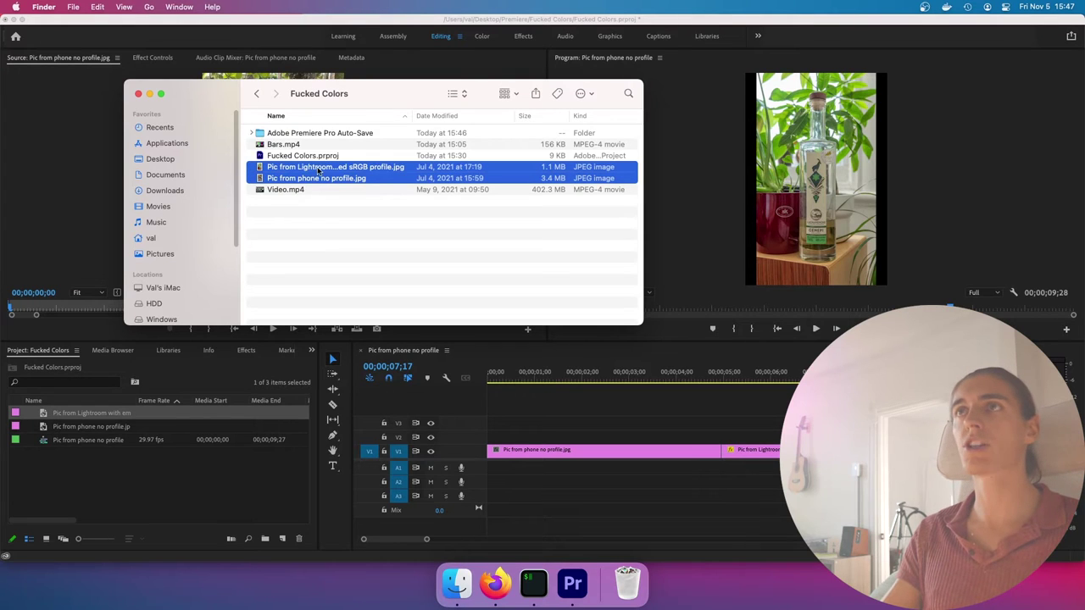
pyautogui.rightClick(311, 174)
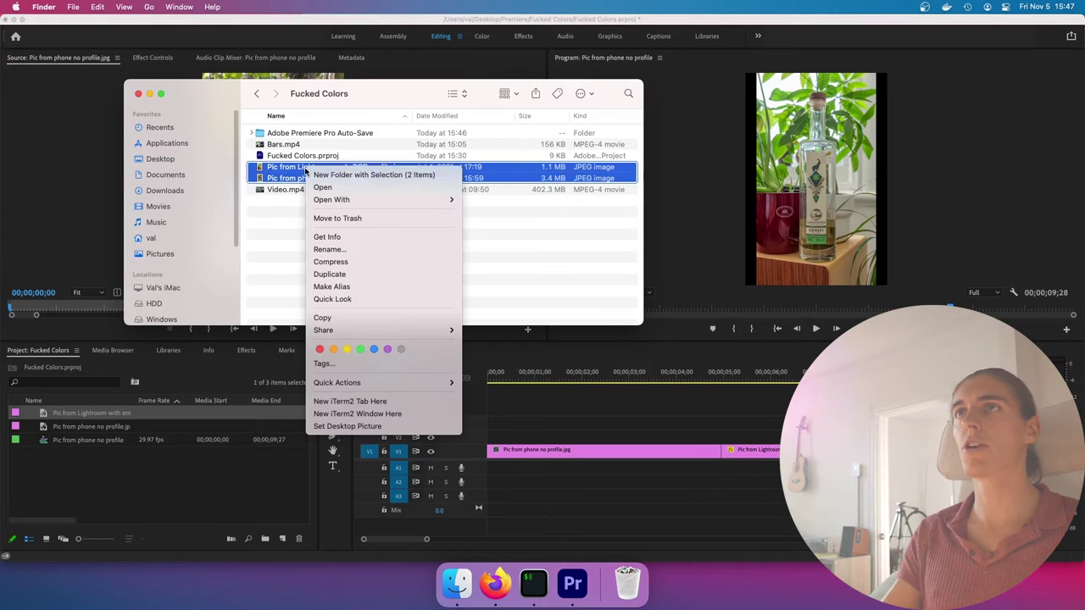
pyautogui.click(337, 237)
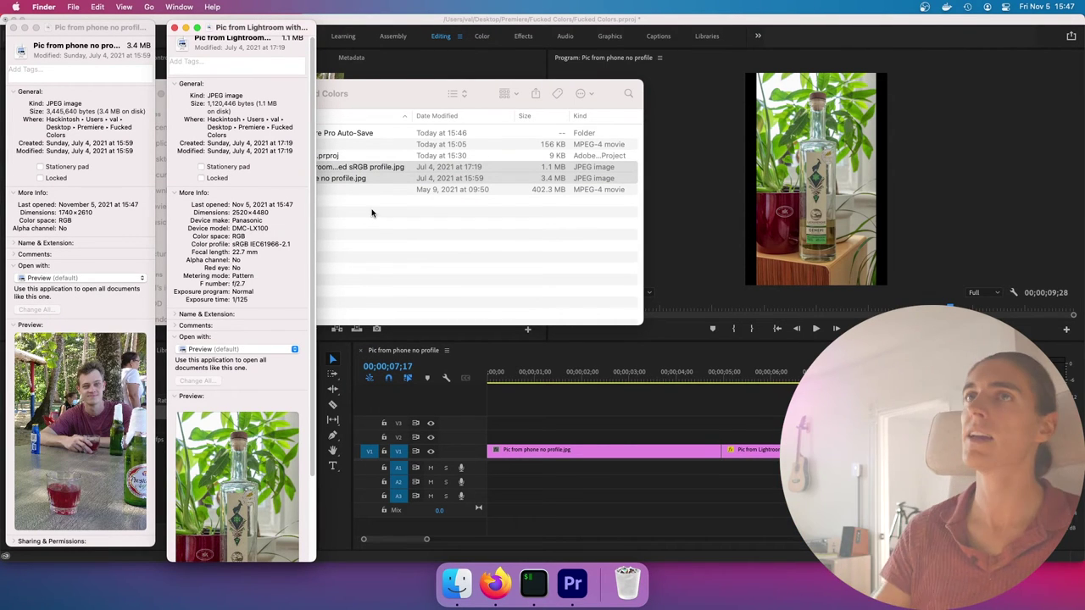
# Compare profiles, highlighting the Lightroom photo's sRGB IEC61966-2.1, then close its Info window
pyautogui.click(41, 222)
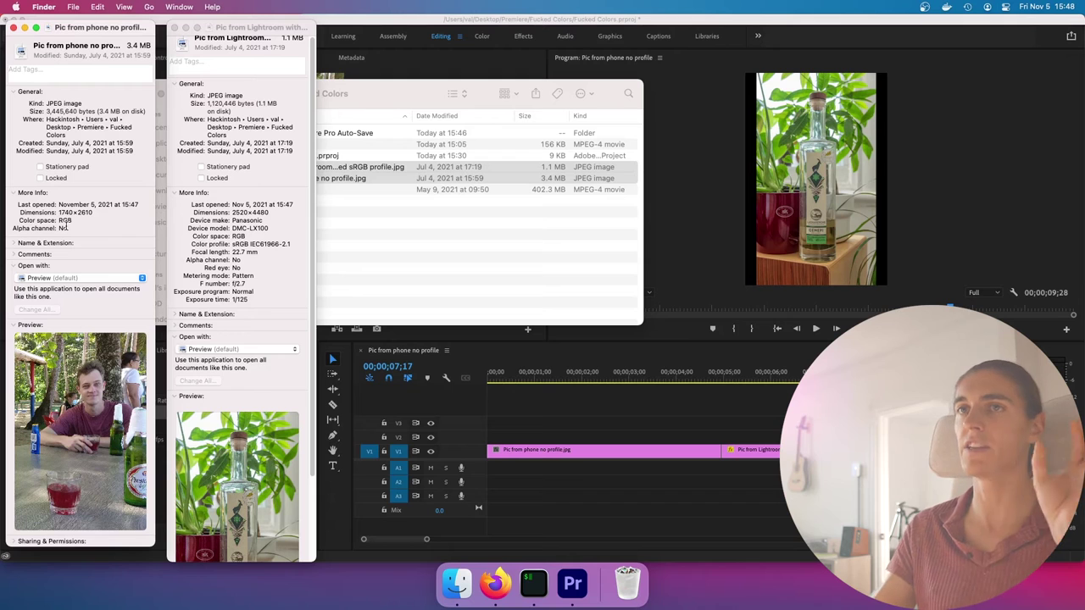
pyautogui.click(246, 251)
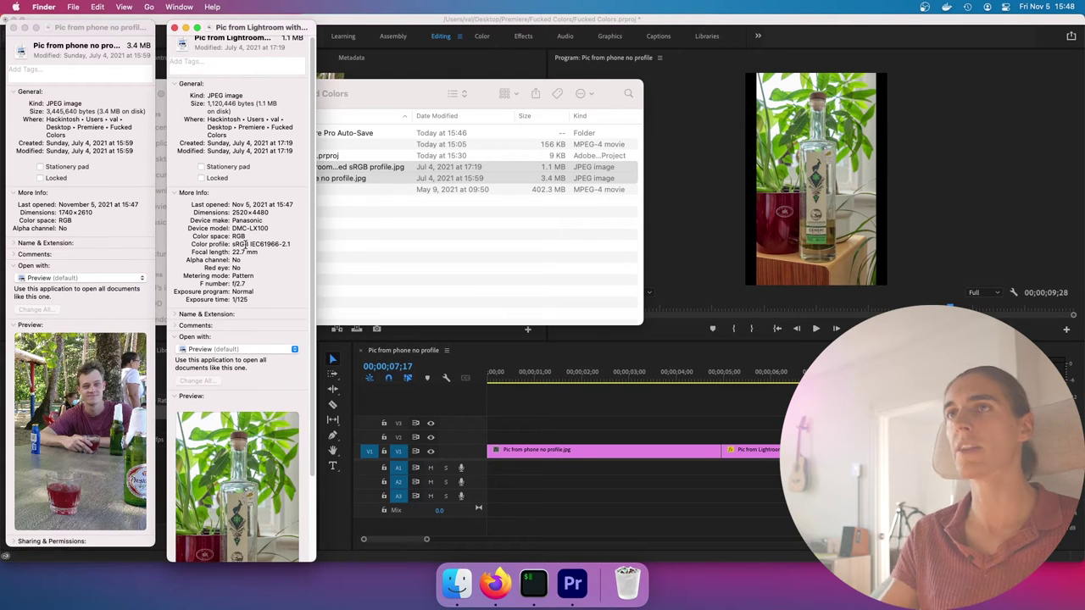
pyautogui.moveTo(290, 244); pyautogui.dragTo(237, 243)
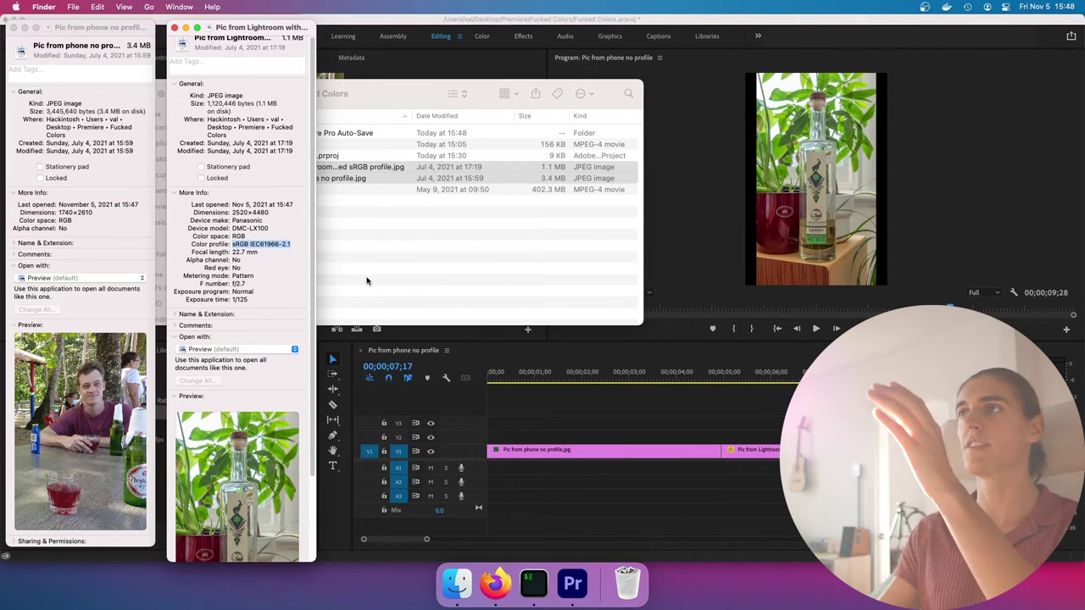
pyautogui.click(174, 29)
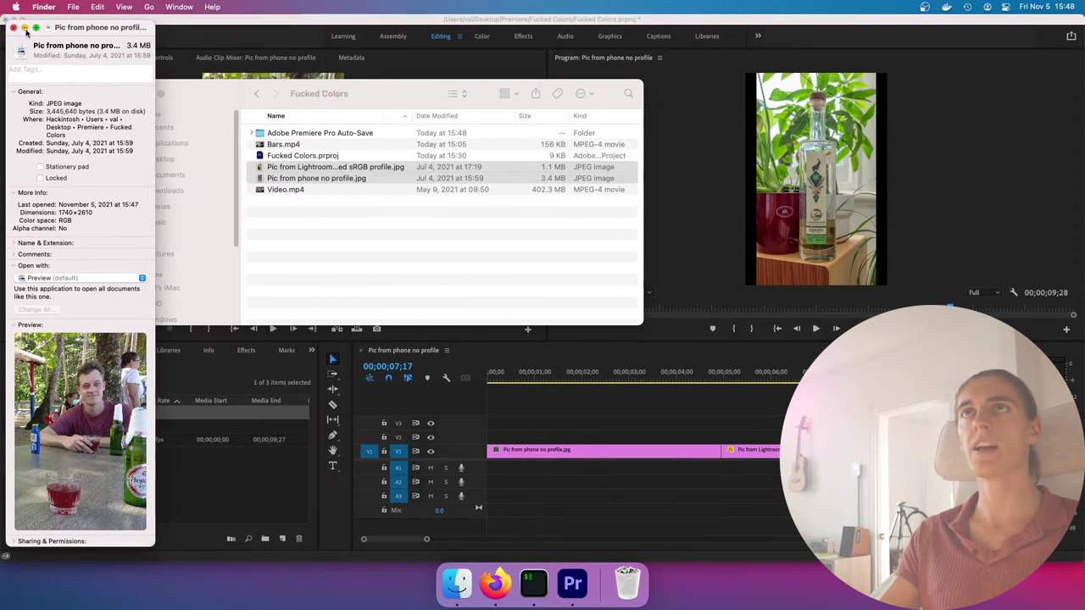
# Close the phone photo's Info window and confirm the Lightroom clip's override is still Rec. 709
pyautogui.click(14, 29)
pyautogui.click(66, 413)
pyautogui.rightClick(49, 413)
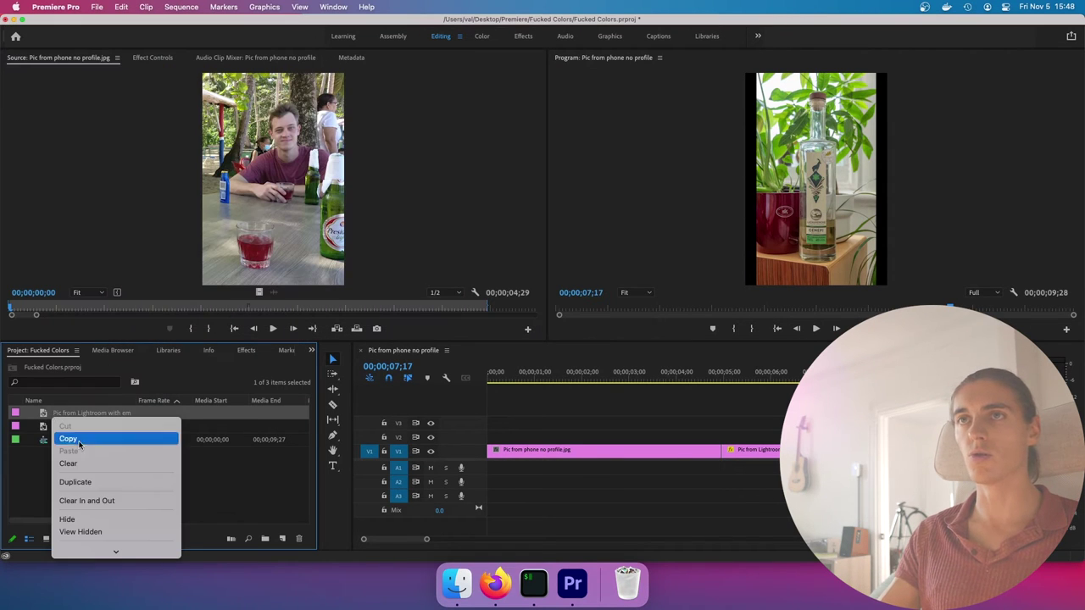
pyautogui.moveTo(85, 165)
pyautogui.click(216, 177)
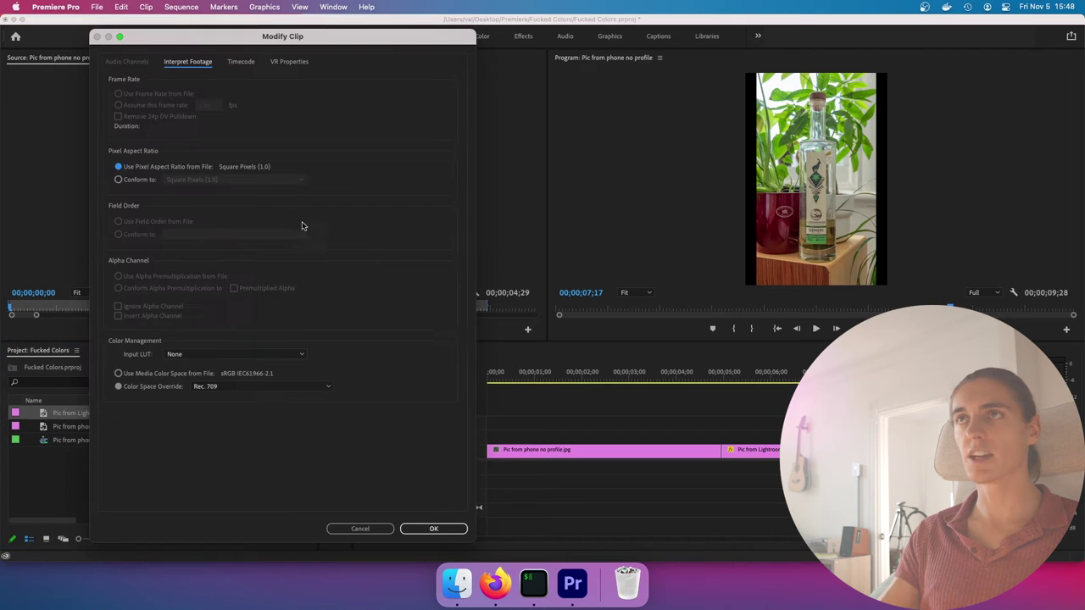
pyautogui.click(246, 389)
pyautogui.click(244, 388)
pyautogui.click(423, 530)
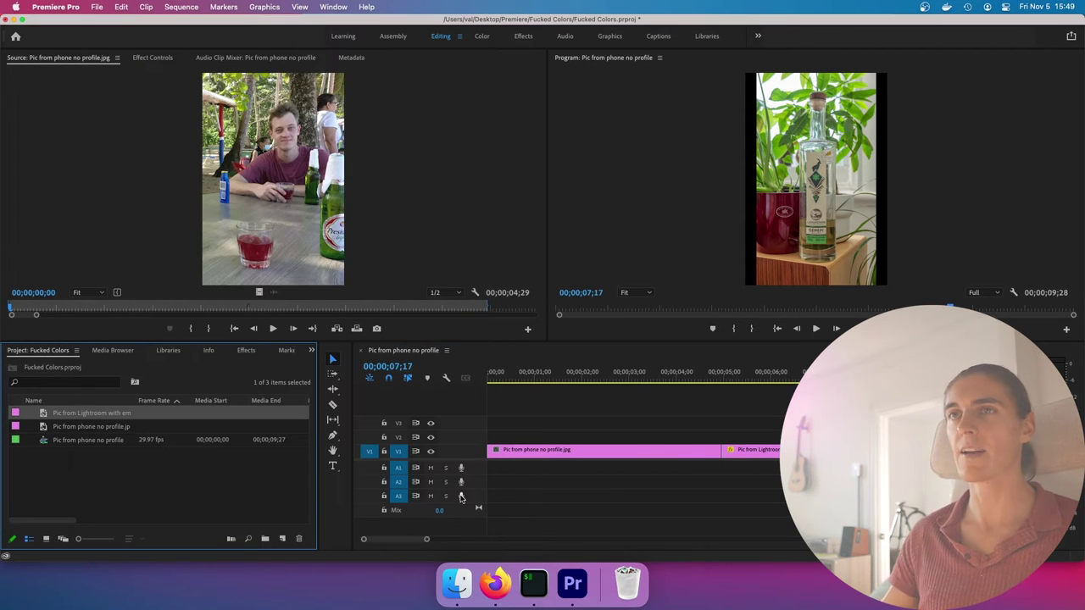